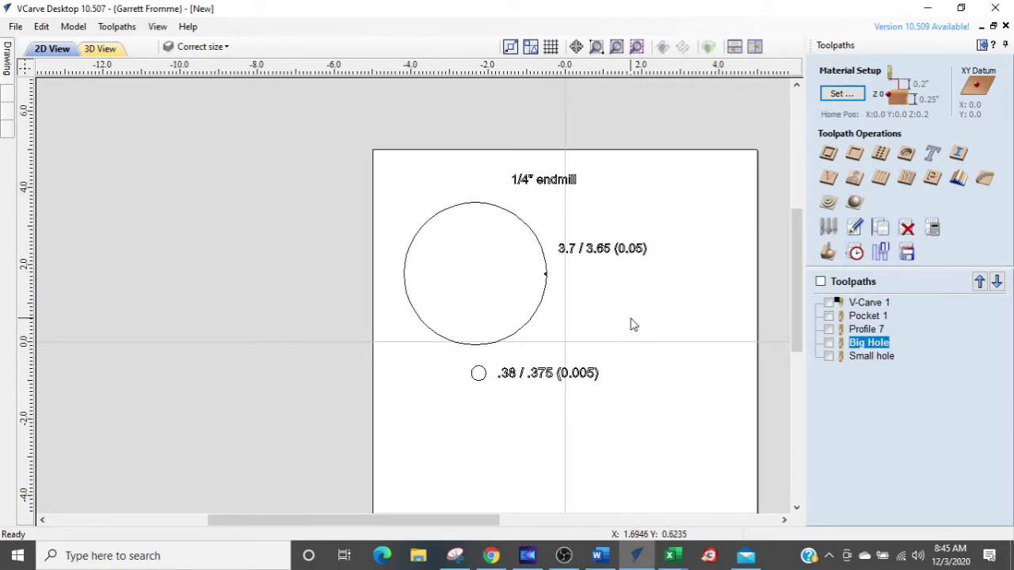
Step: Select the large circle in the drawing and check its width and height
scroll(633, 325, "up", 1)
middle_click_drag(631, 326, 573, 333)
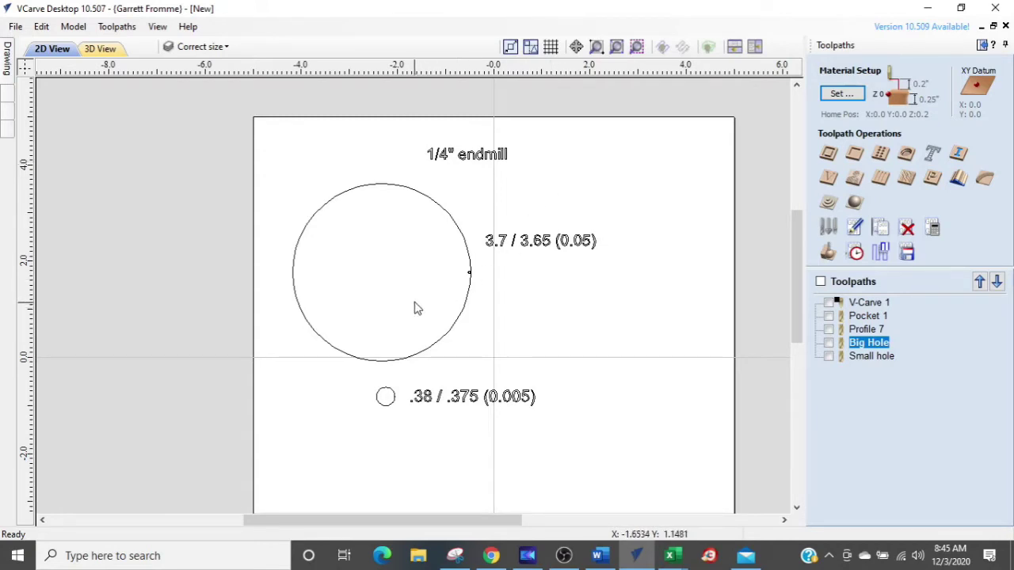
scroll(422, 301, "up", 1)
scroll(437, 269, "up", 2)
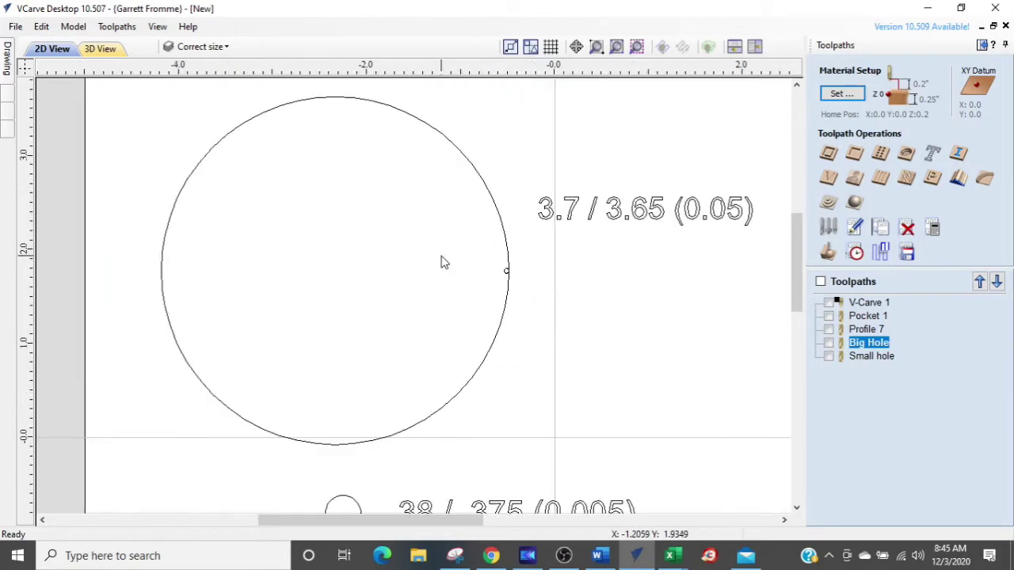
left_click(485, 184)
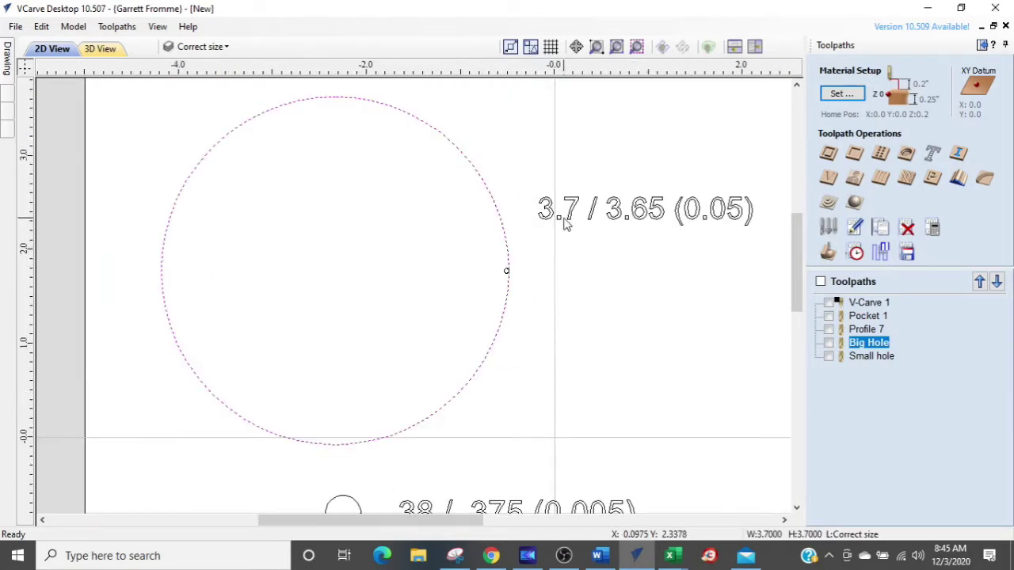
Step: Select the small circle below the large one and check its width and height
scroll(510, 253, "down", 1)
scroll(509, 253, "down", 1)
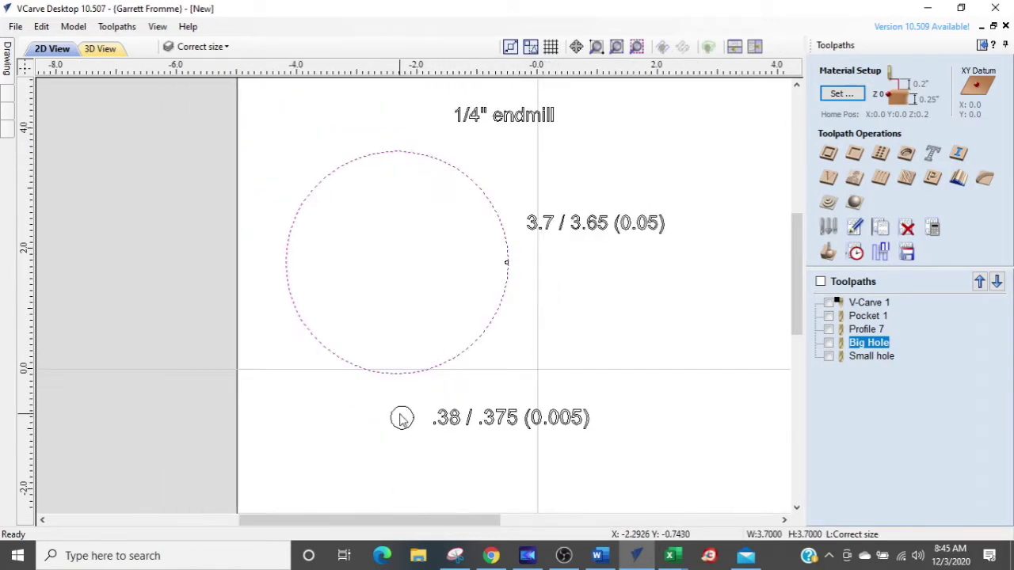
scroll(444, 365, "up", 2)
scroll(443, 374, "up", 1)
left_click(443, 358)
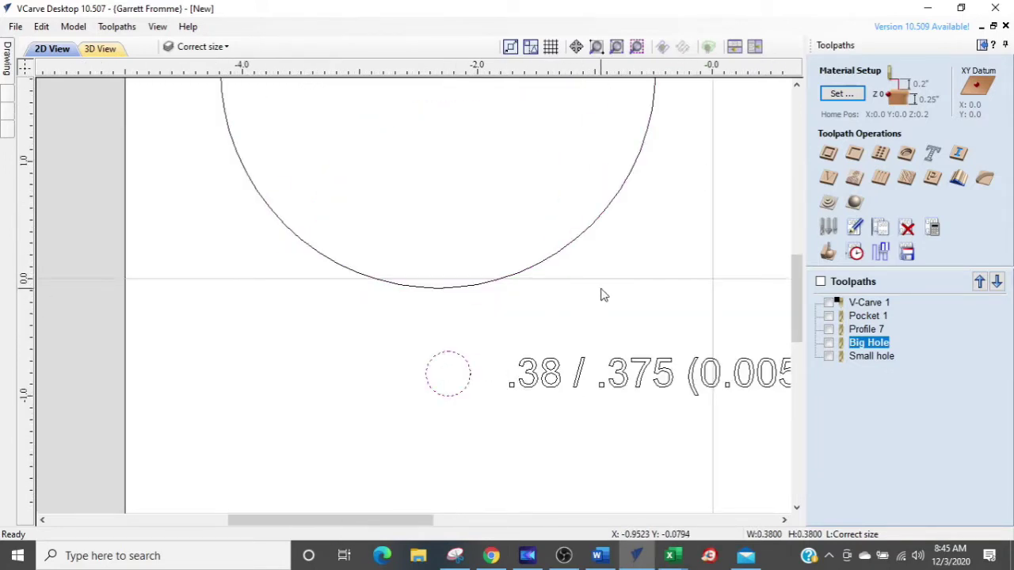
Step: Examine the text labels beside the large and small circles, comparing drawn size, cut size and the difference in brackets
scroll(600, 294, "down", 2)
scroll(567, 256, "up", 3)
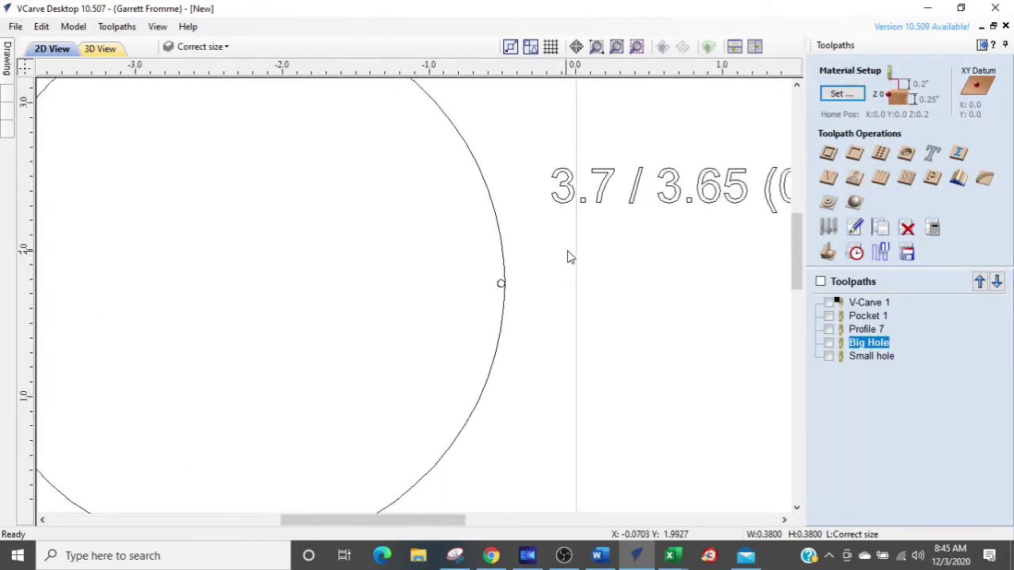
middle_click_drag(607, 227, 510, 253)
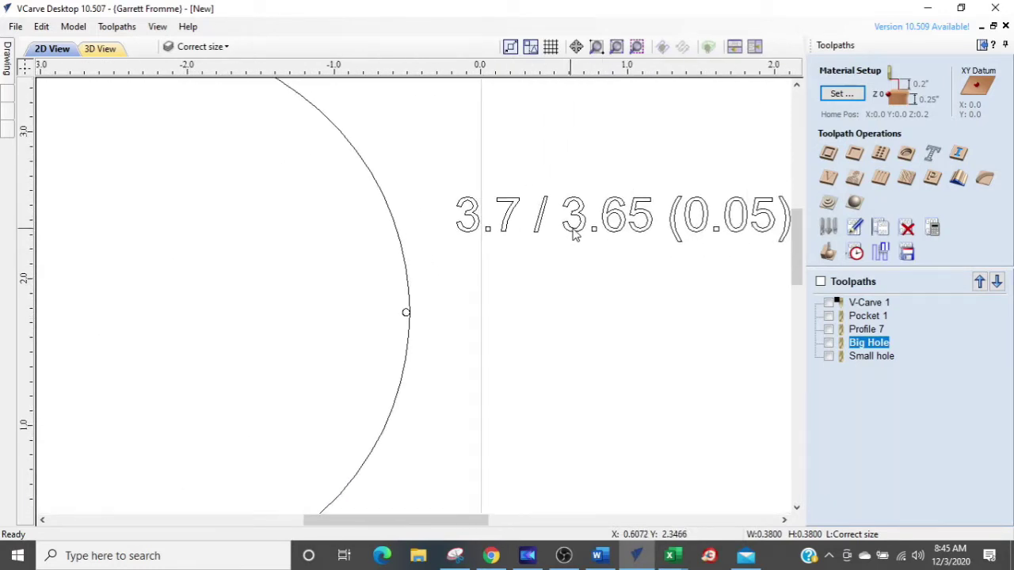
middle_click_drag(677, 258, 584, 253)
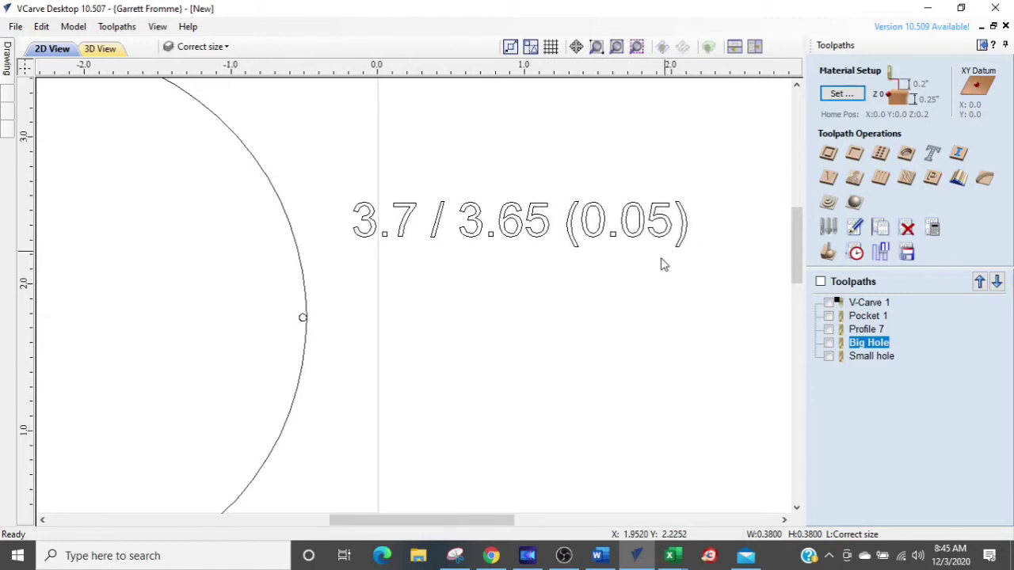
scroll(623, 303, "down", 2)
middle_click_drag(549, 389, 609, 230)
scroll(444, 382, "up", 1)
scroll(443, 383, "up", 1)
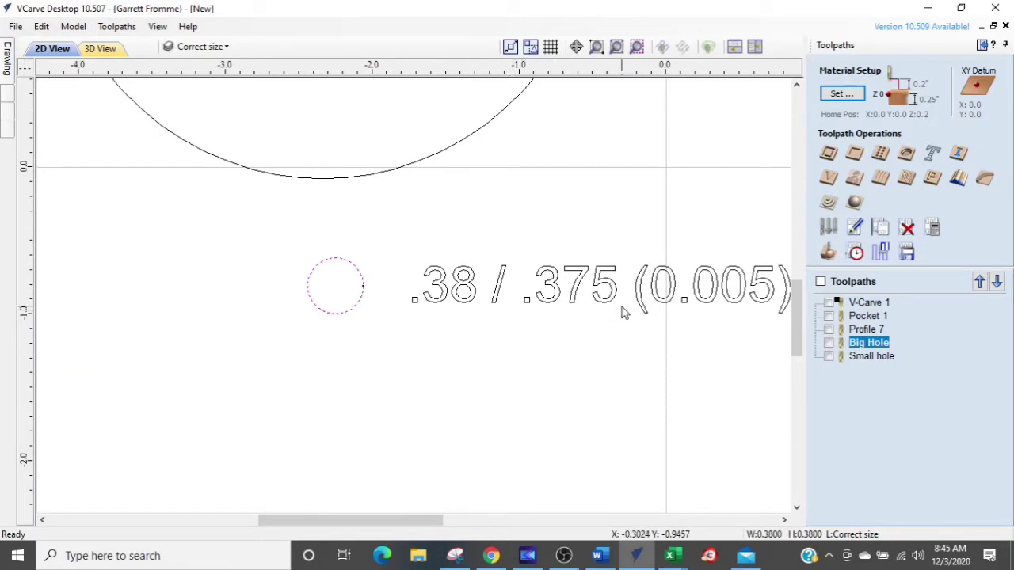
middle_click_drag(641, 331, 512, 324)
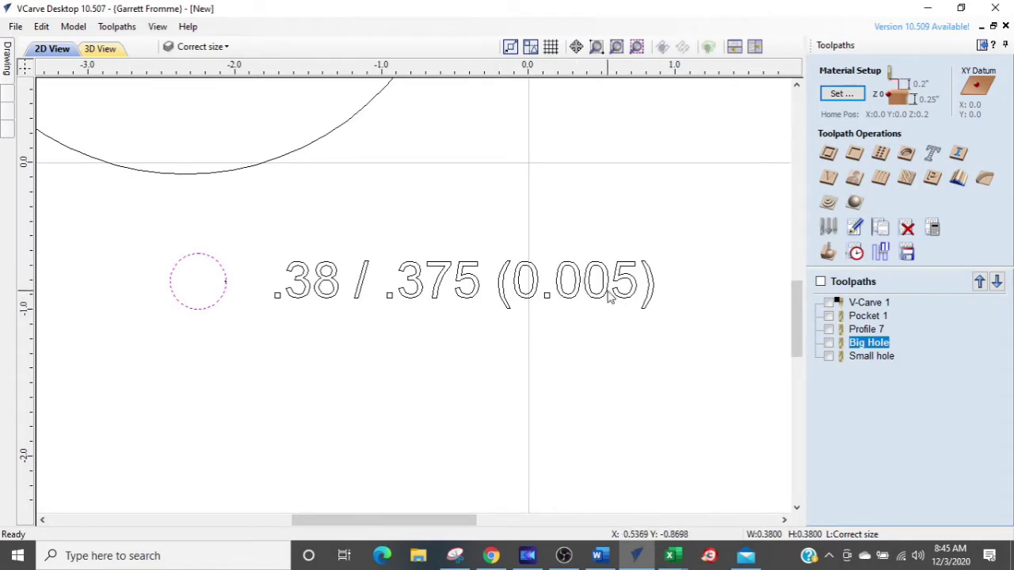
scroll(534, 328, "down", 4)
scroll(534, 330, "up", 4)
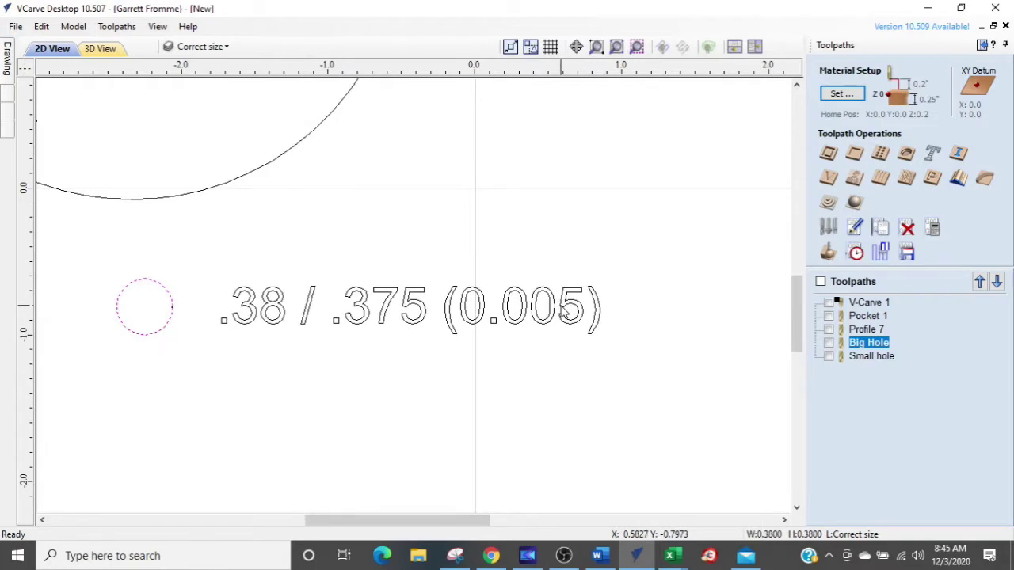
scroll(562, 311, "down", 2)
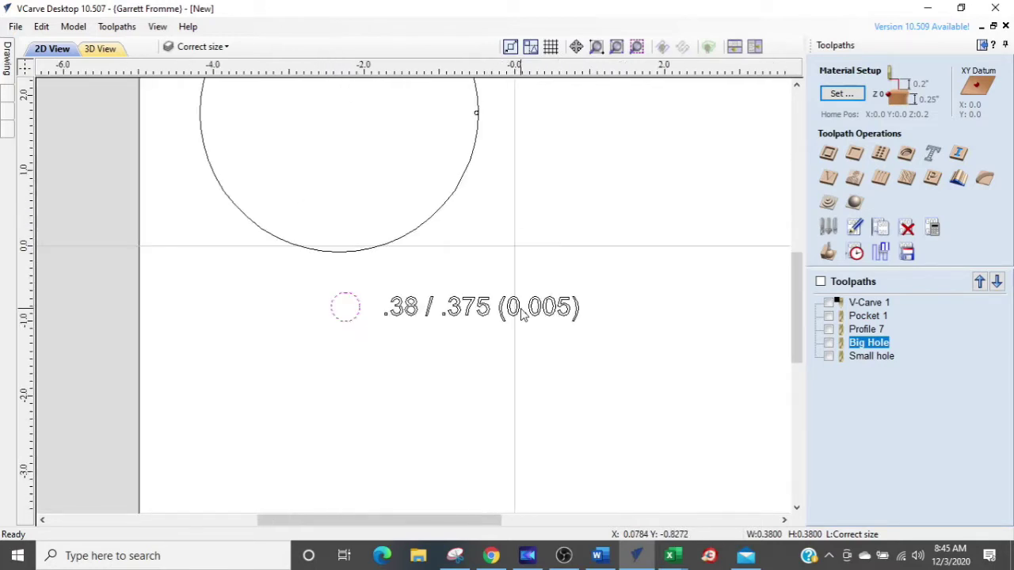
scroll(521, 314, "down", 2)
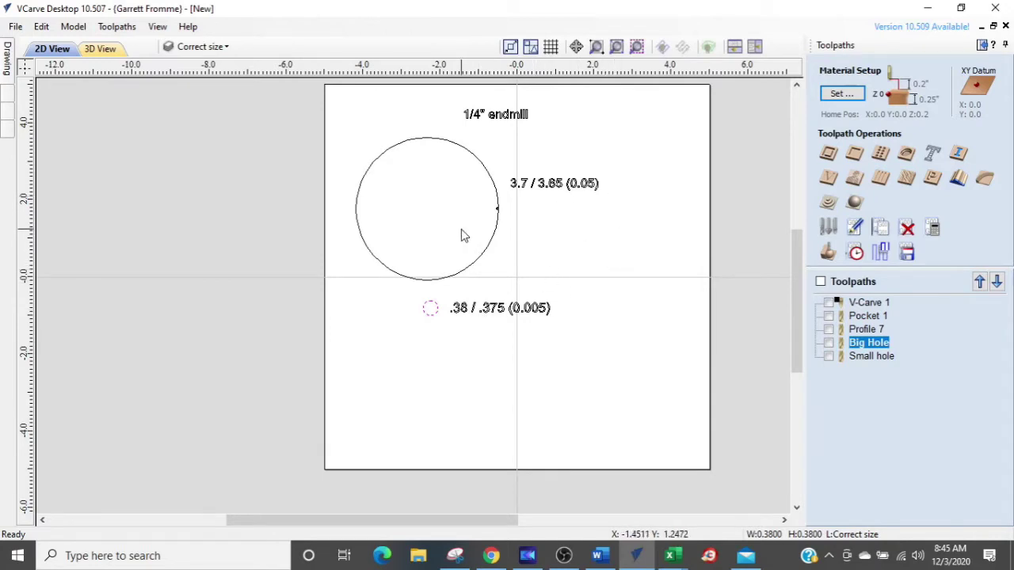
Step: Make the "small holes" layer visible together with the "Correct size" layer
scroll(485, 223, "up", 2)
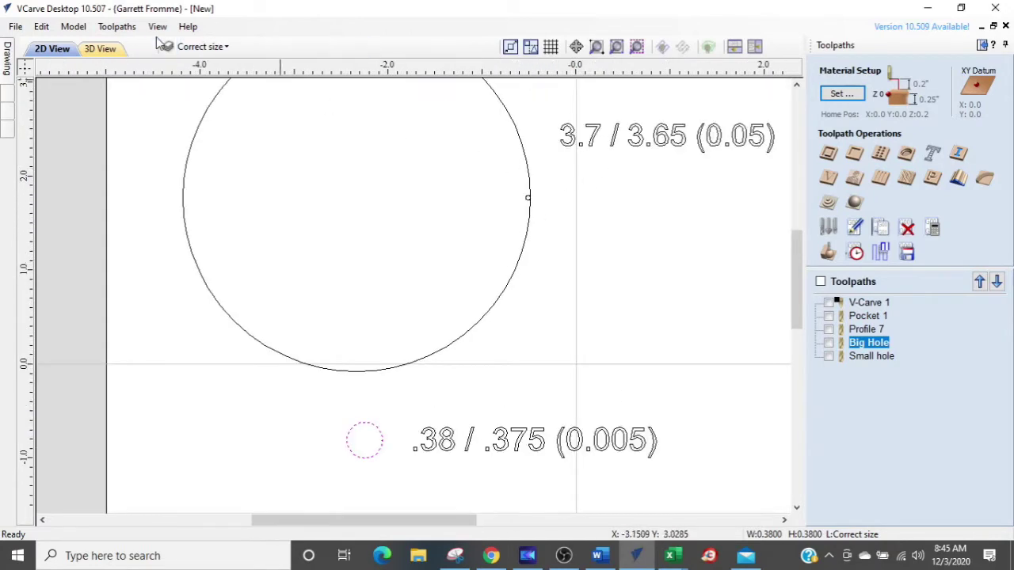
left_click(207, 49)
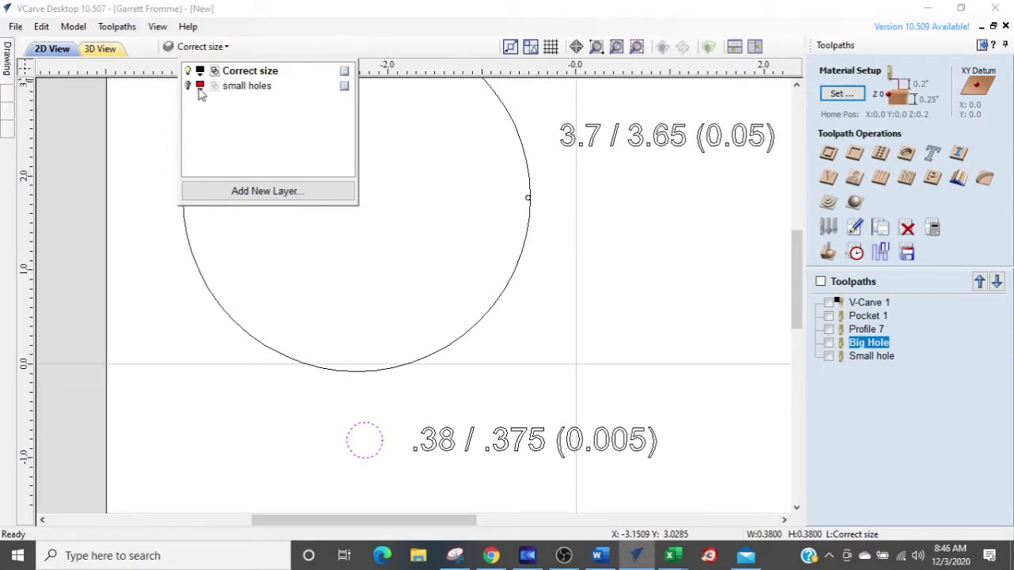
left_click(188, 86)
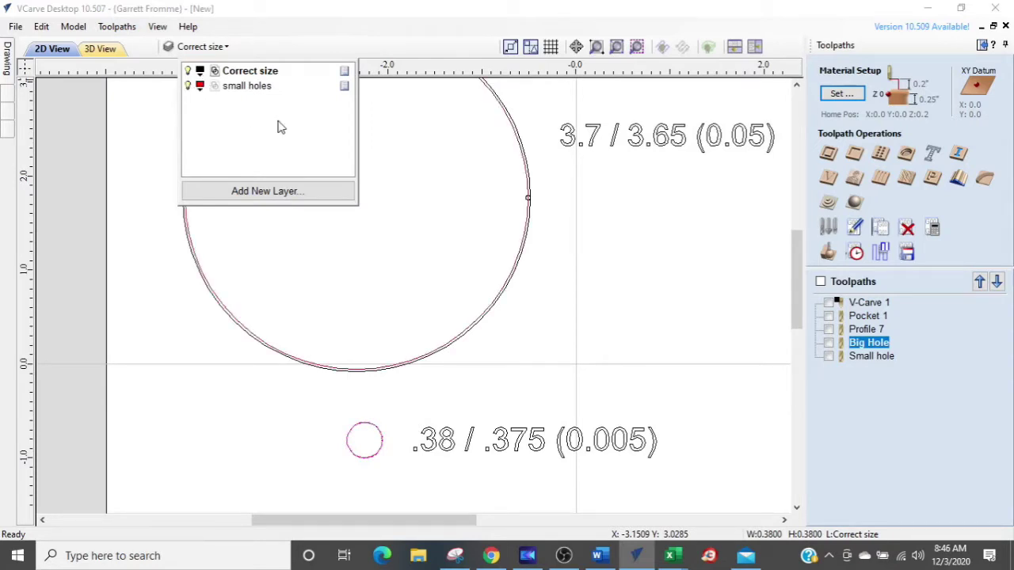
Step: Examine the gap between the red and black outlines along the large circle's edge
scroll(527, 252, "up", 1)
scroll(519, 230, "up", 3)
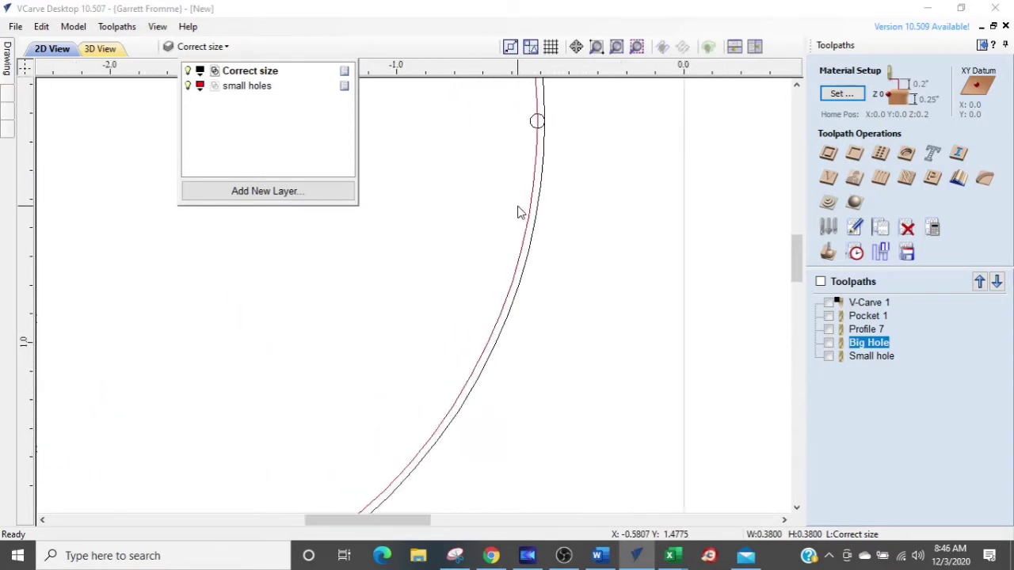
middle_click_drag(528, 222, 535, 258)
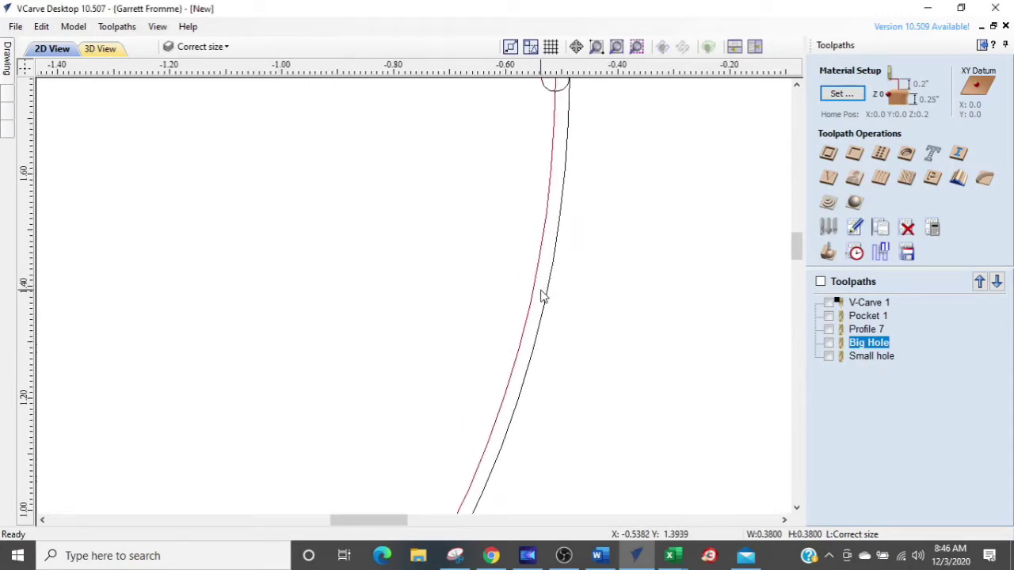
scroll(540, 297, "down", 1)
scroll(540, 297, "down", 3)
scroll(543, 301, "down", 3)
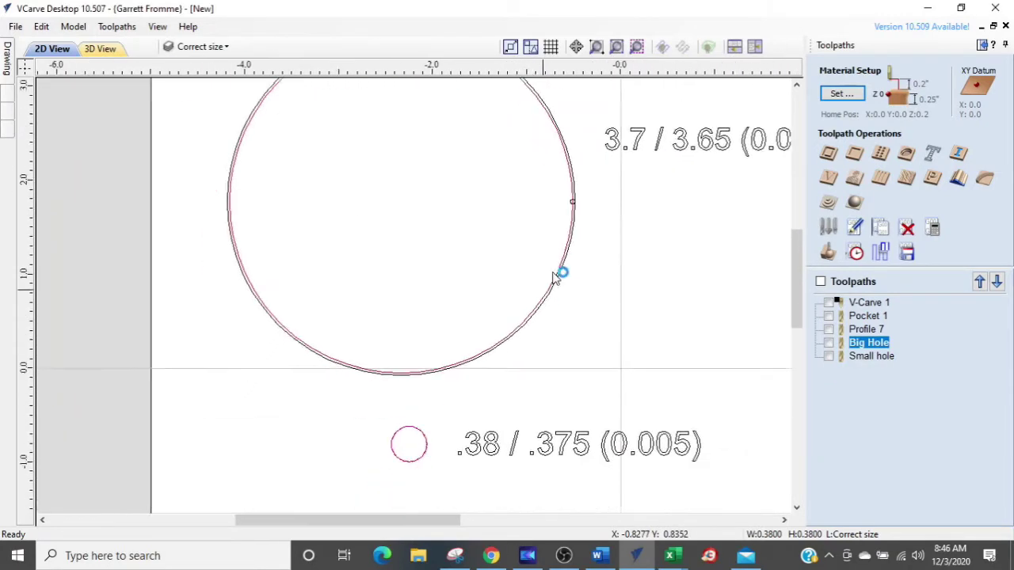
Step: Compare the red and black outlines of the small circle with those of the large circle
middle_click_drag(529, 330, 662, 123)
scroll(516, 362, "up", 4)
middle_click_drag(532, 187, 511, 358)
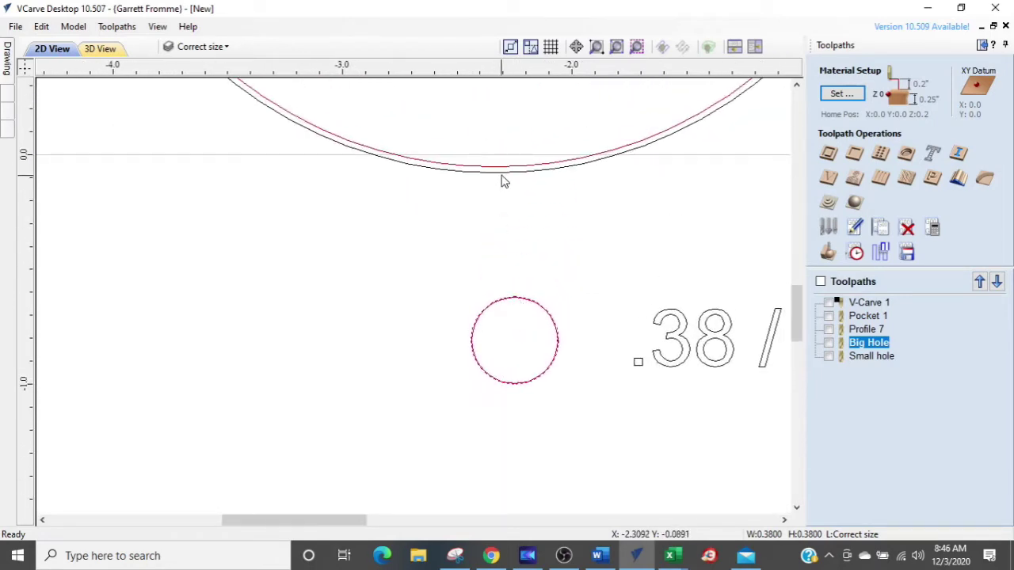
scroll(507, 301, "down", 4)
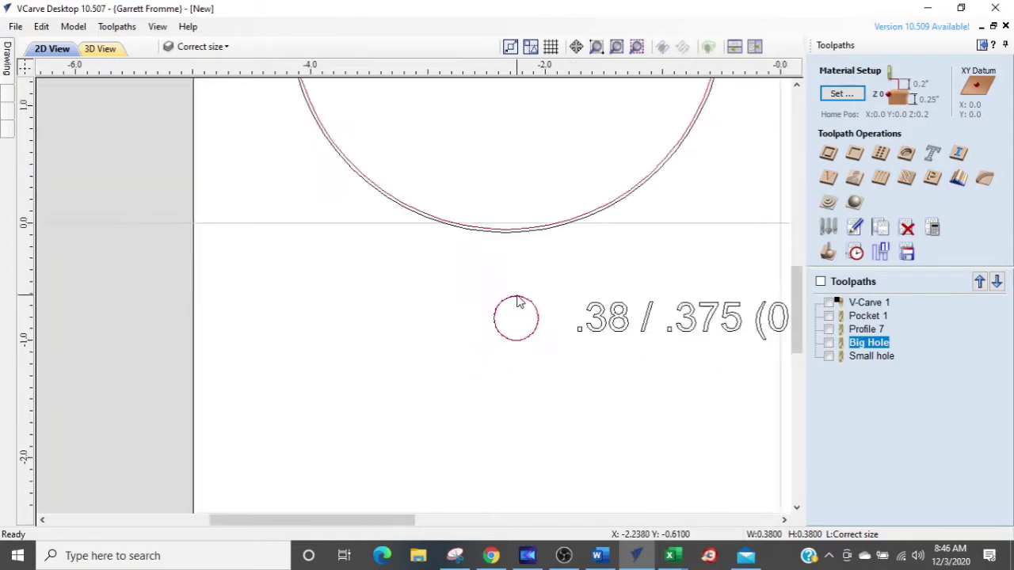
middle_click_drag(604, 253, 466, 277)
scroll(509, 276, "down", 3)
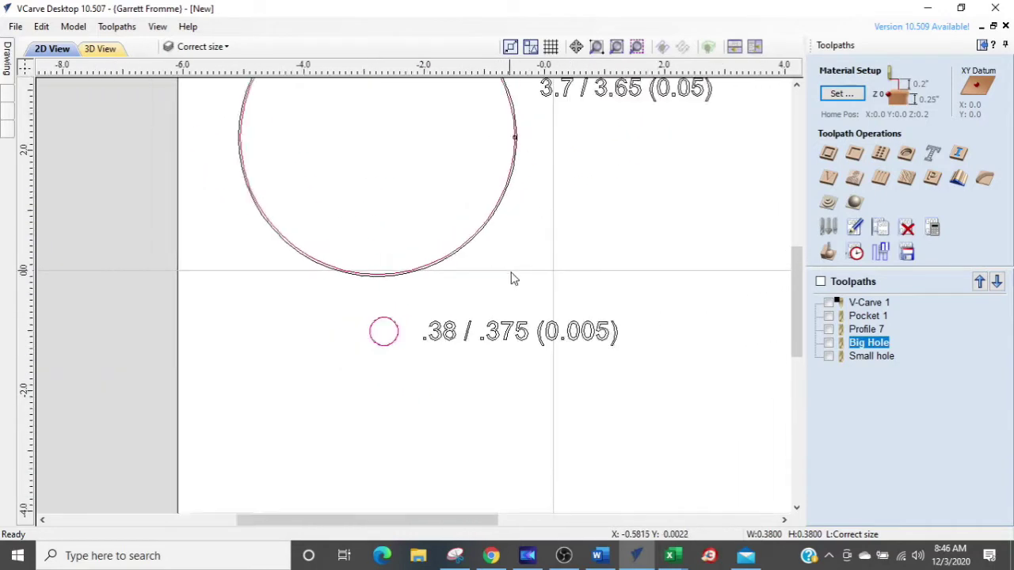
Step: Recheck the bracketed size differences in the labels next to both circles
middle_click_drag(566, 243, 528, 226)
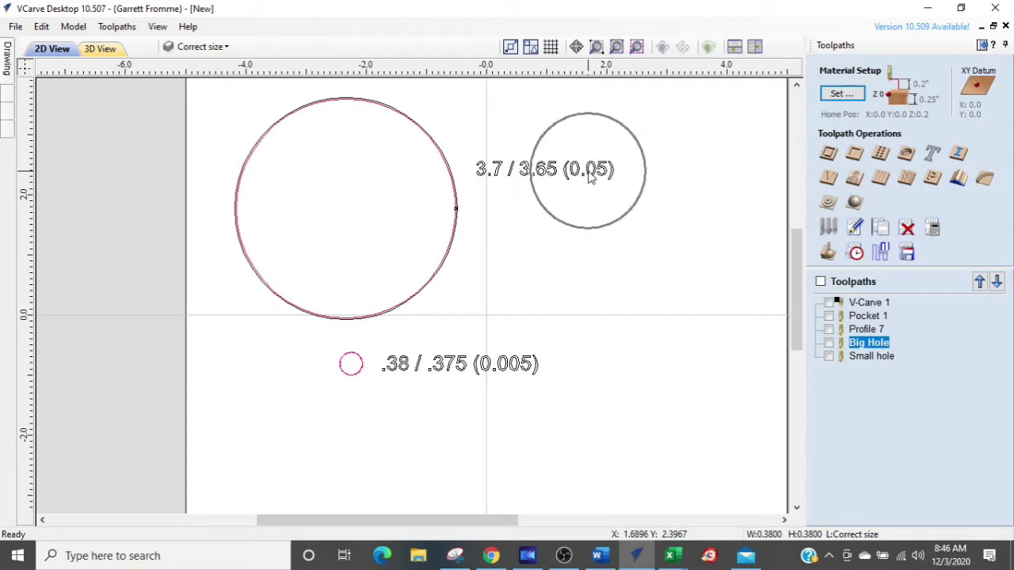
scroll(590, 175, "up", 3)
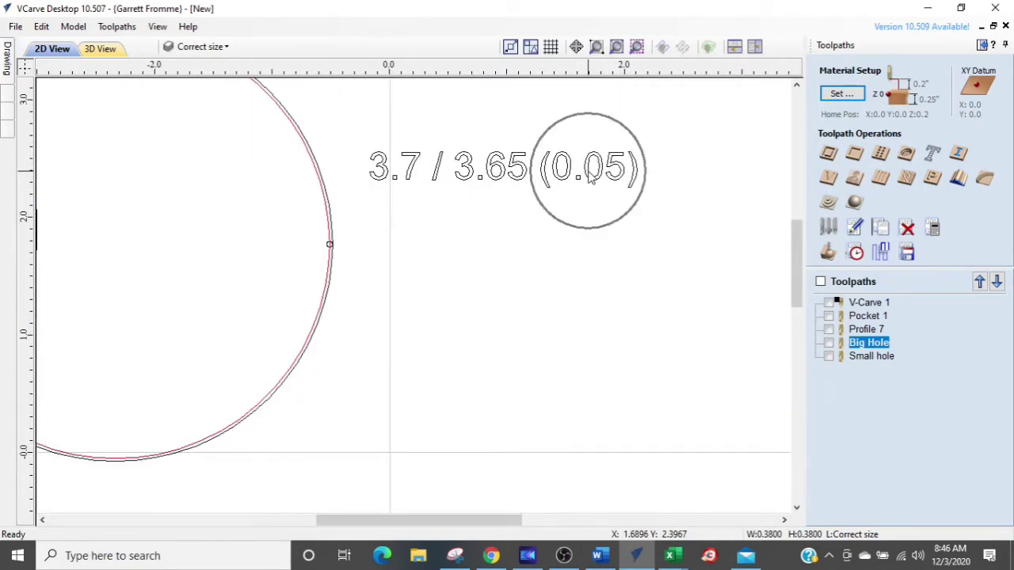
scroll(590, 176, "down", 3)
scroll(532, 316, "up", 2)
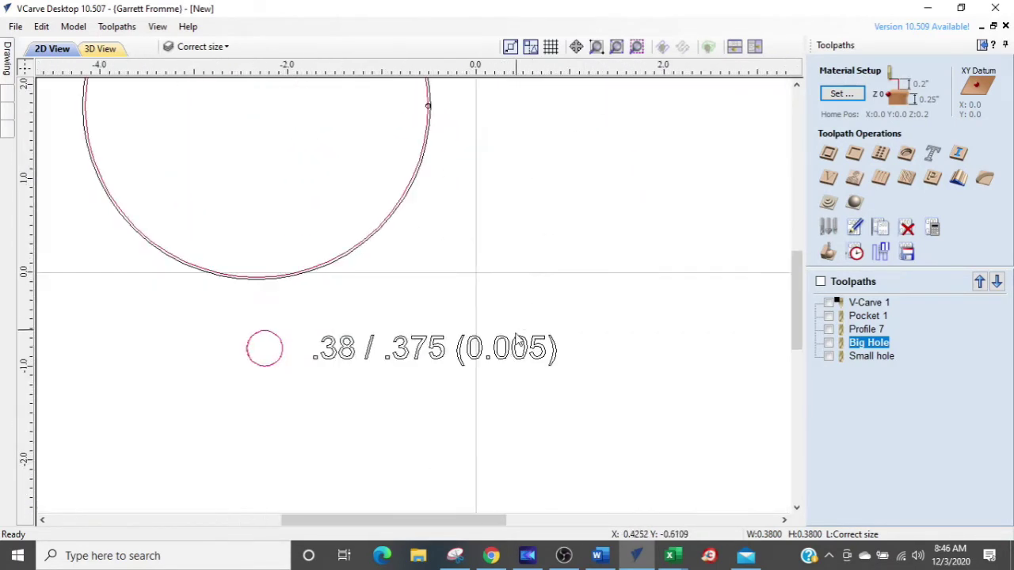
left_click(511, 351)
scroll(511, 352, "down", 2)
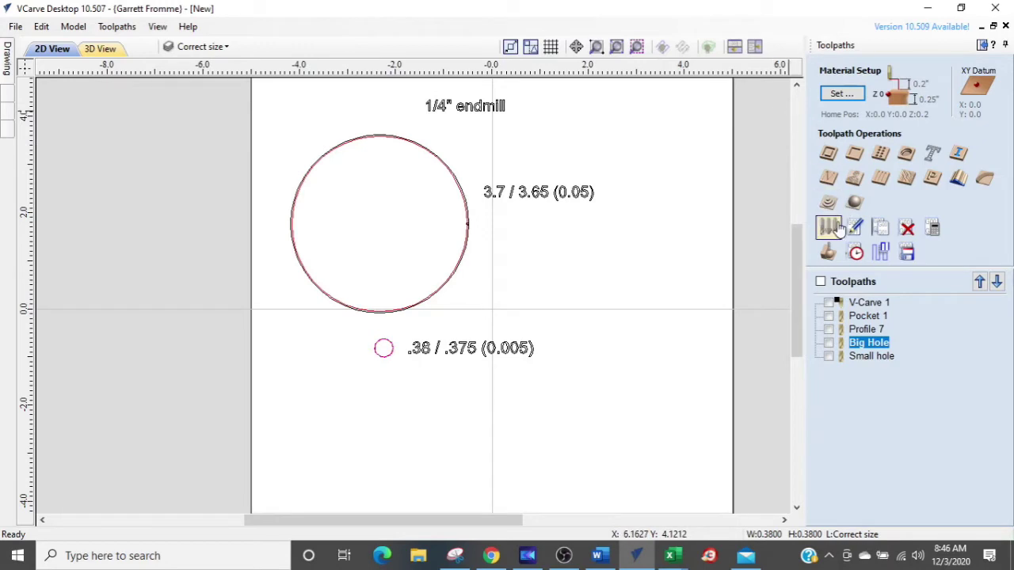
Step: Show the 2D and 3D views side by side and display the Pocket 1 toolpath in the preview
left_click(754, 47)
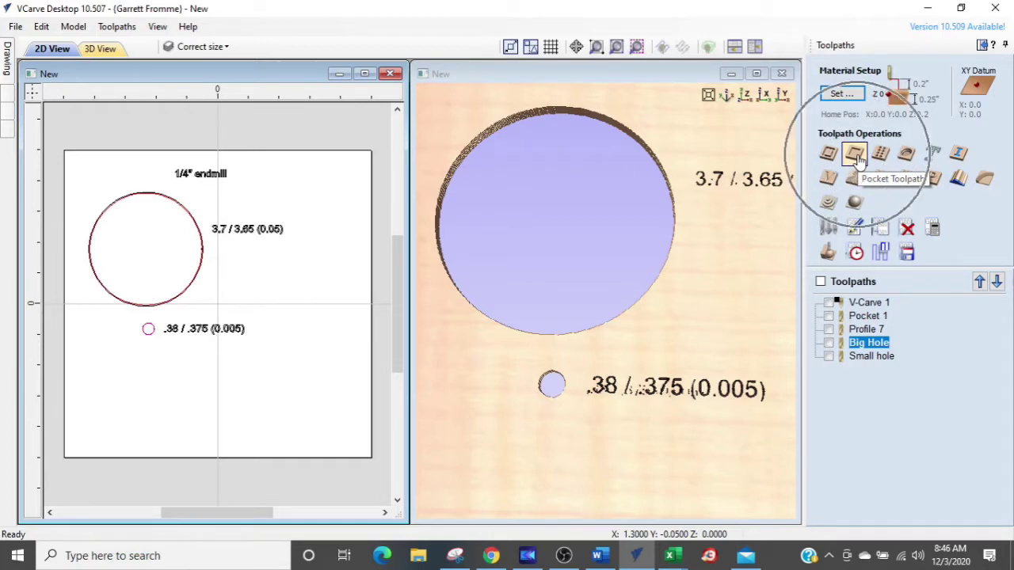
left_click(828, 315)
Step: Inspect the Pocket 1 toolpath passes in the large and small holes from an angle and from above in 3D
left_click_drag(577, 329, 626, 287)
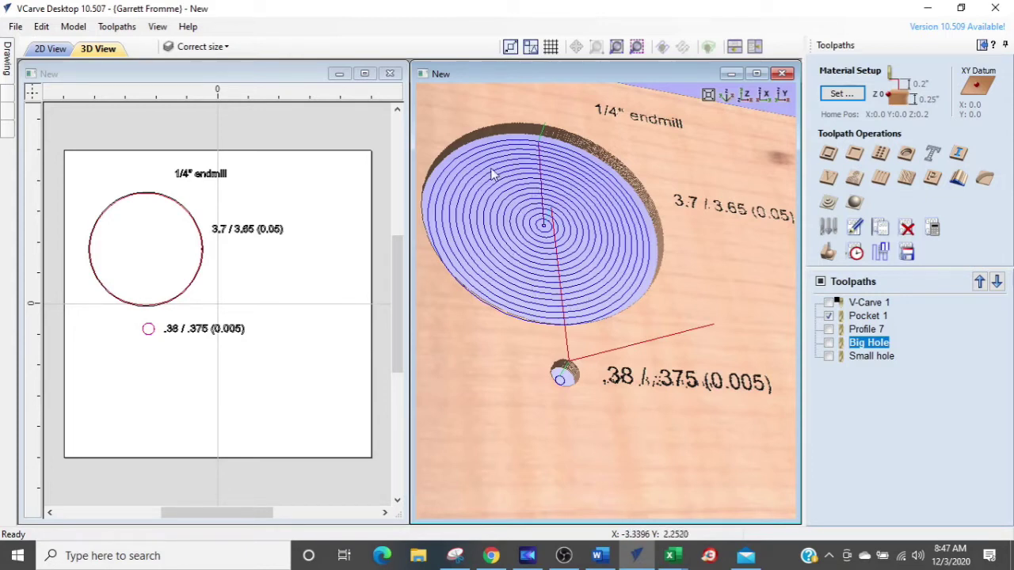
scroll(557, 381, "up", 3)
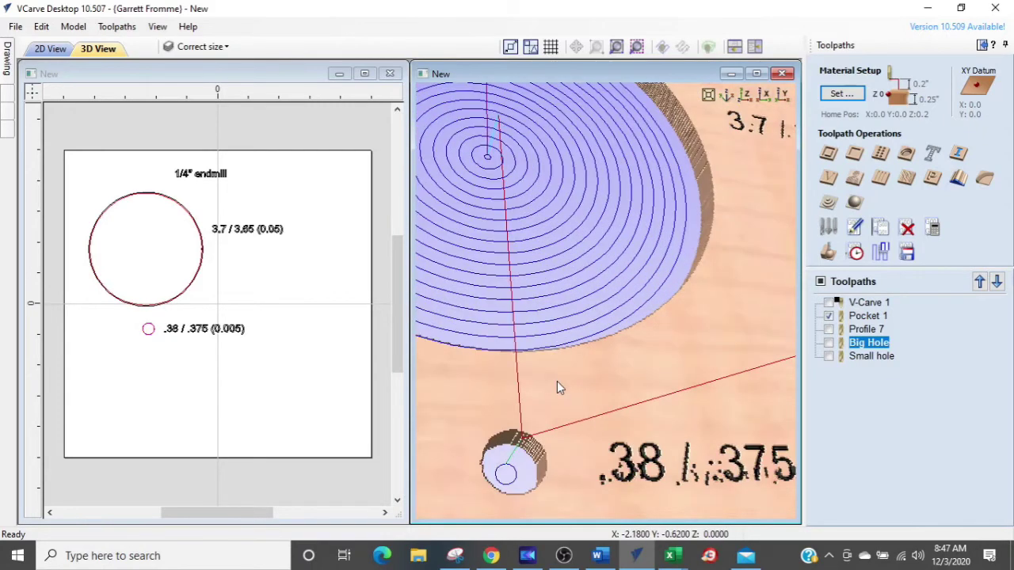
left_click_drag(571, 370, 615, 310)
left_click_drag(601, 423, 601, 361)
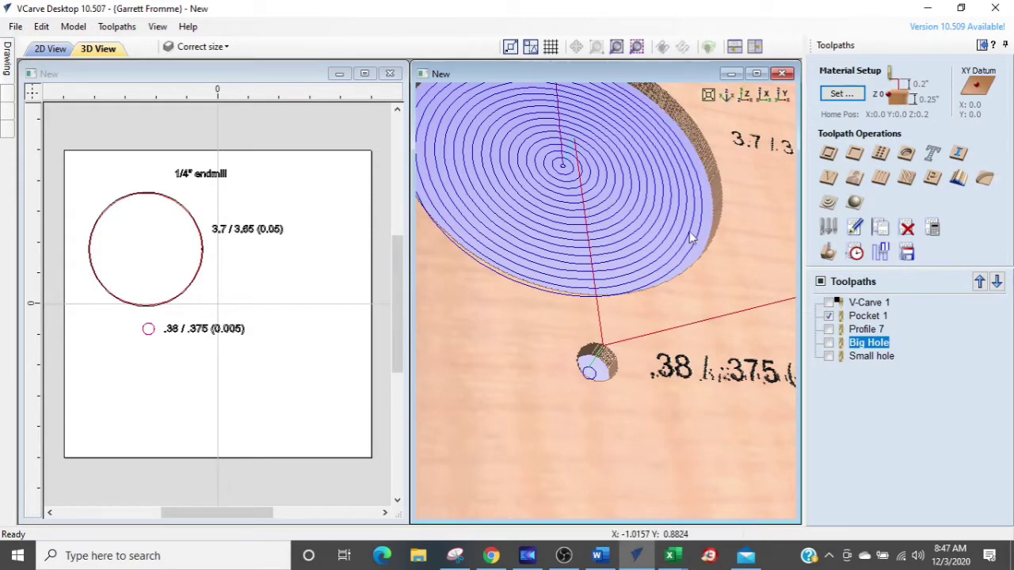
scroll(694, 235, "down", 2)
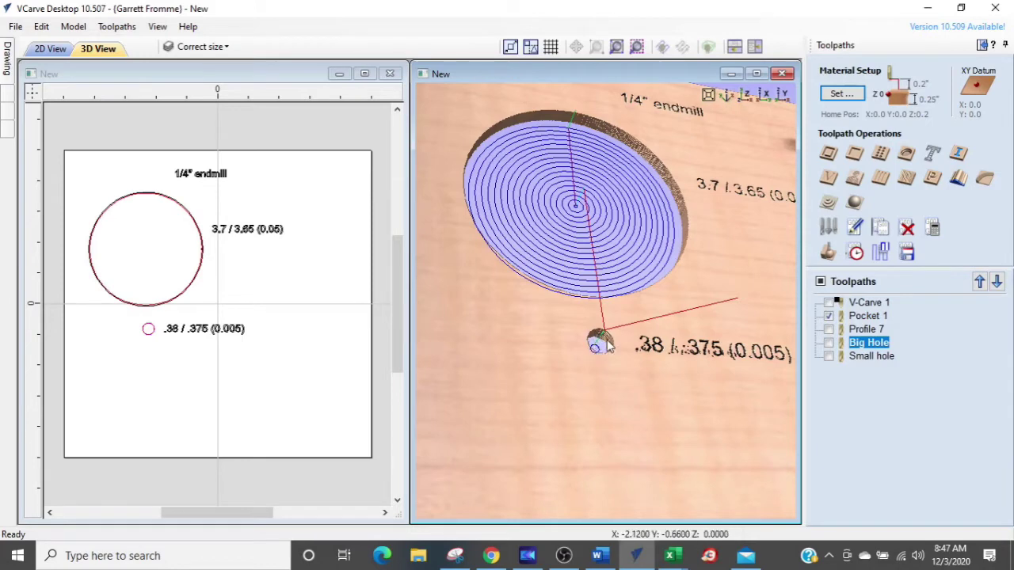
left_click_drag(595, 299, 566, 383)
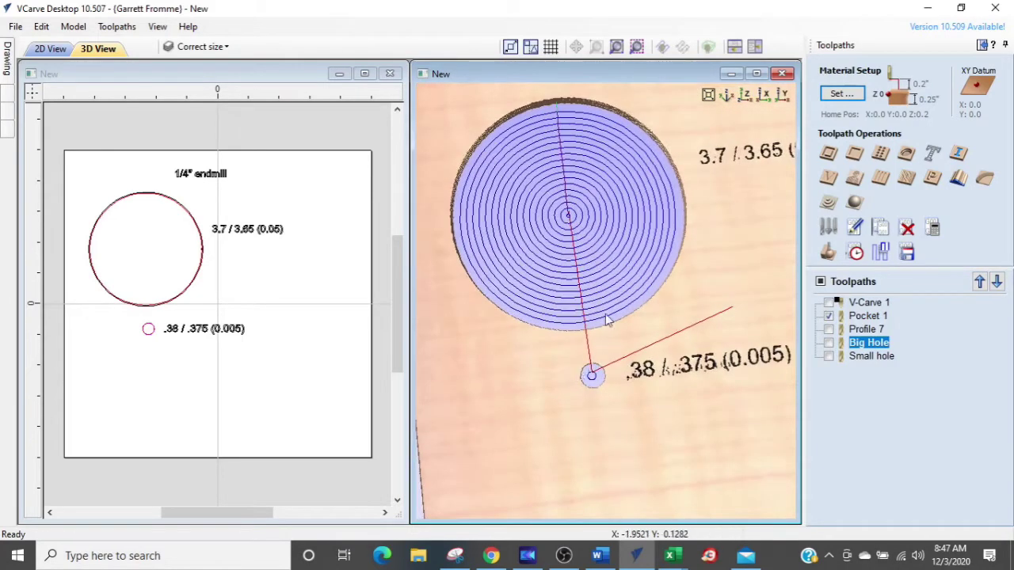
scroll(590, 283, "up", 5)
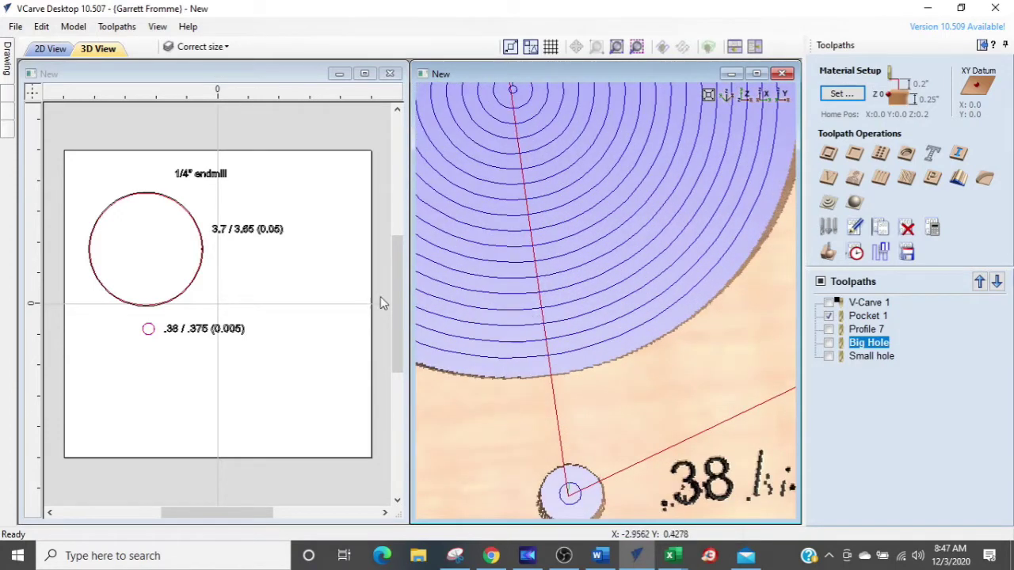
Step: Deselect the small circle and maximize the 2D view, framing both circles
left_click(134, 278)
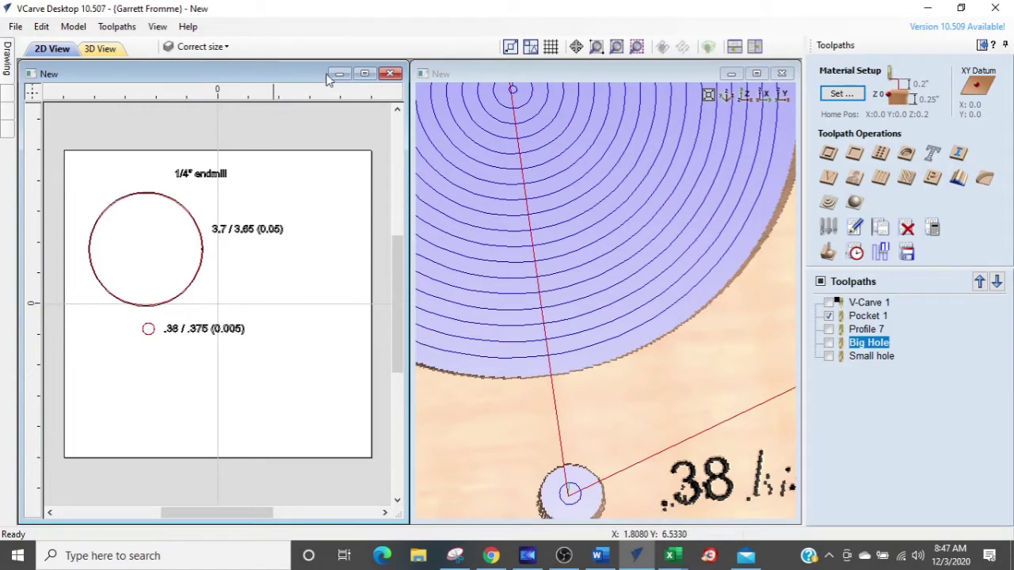
left_click(364, 73)
middle_click_drag(203, 301, 581, 319)
scroll(610, 301, "up", 3)
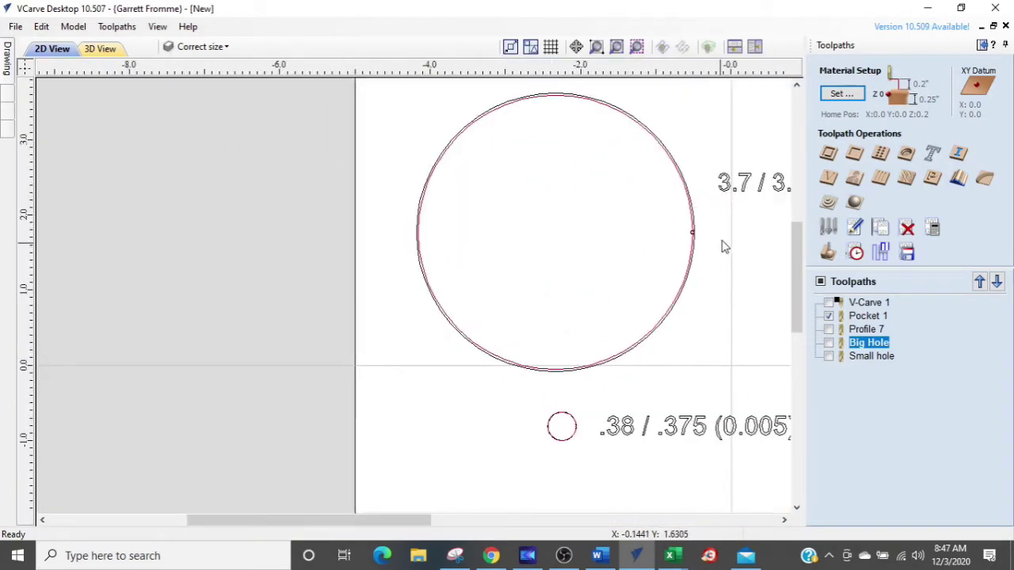
Step: Draw two 0.25-inch diameter circles, one on the large circle's left edge and one centred in the small circle
left_click(983, 46)
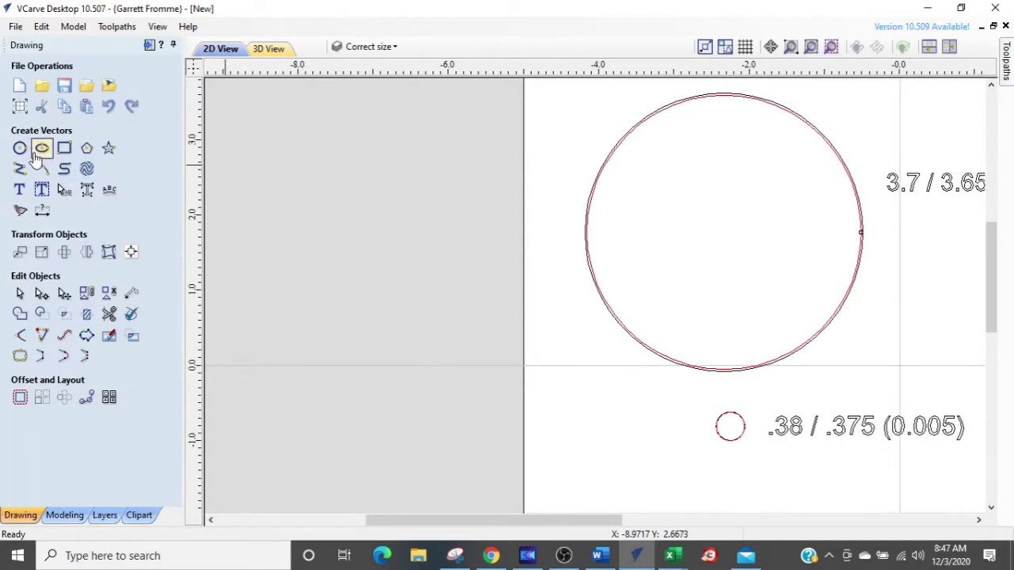
left_click(20, 148)
double_click(65, 177)
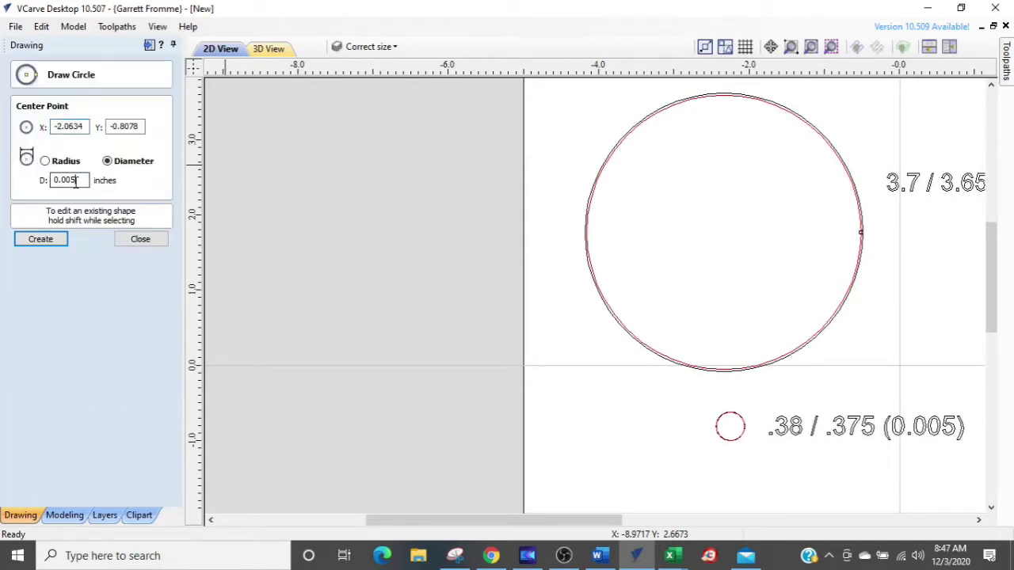
type(".25")
left_click(589, 248)
scroll(725, 427, "up", 3)
left_click(743, 416)
scroll(726, 435, "up", 3)
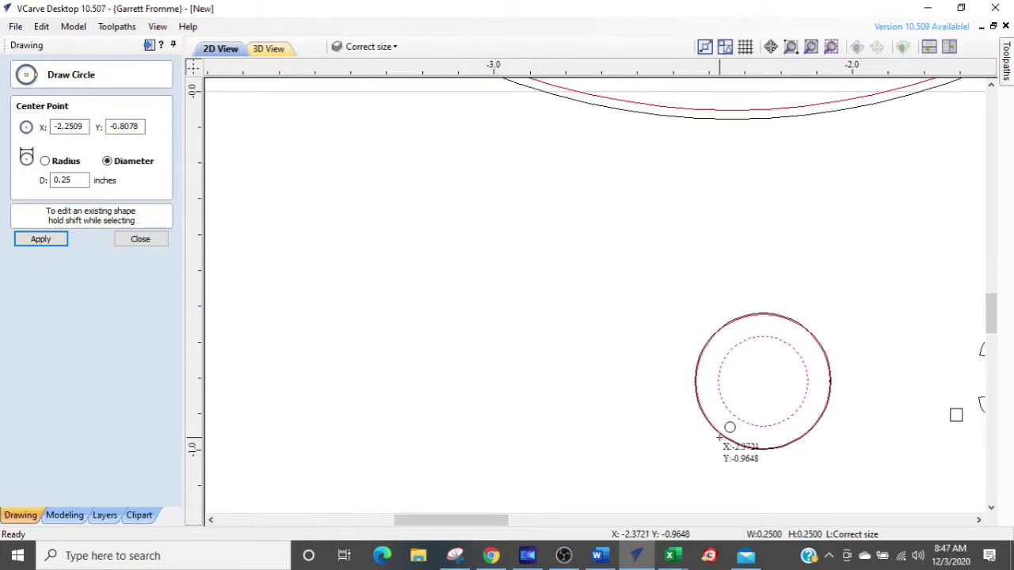
key("Escape")
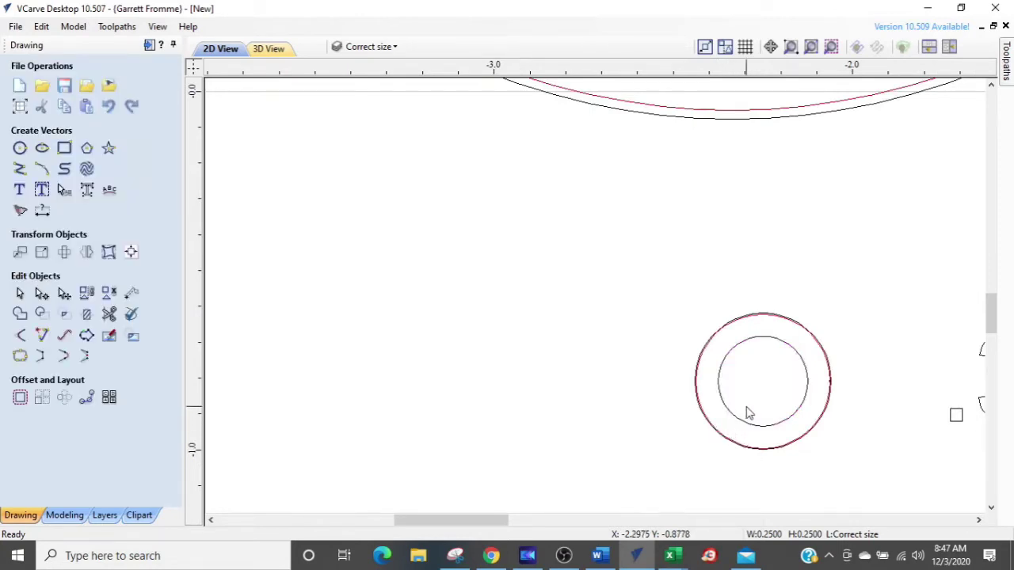
Step: Move the 0.25-inch circle inside the small circle straight down against the hole's lower edge, and deselect it
left_click(731, 419)
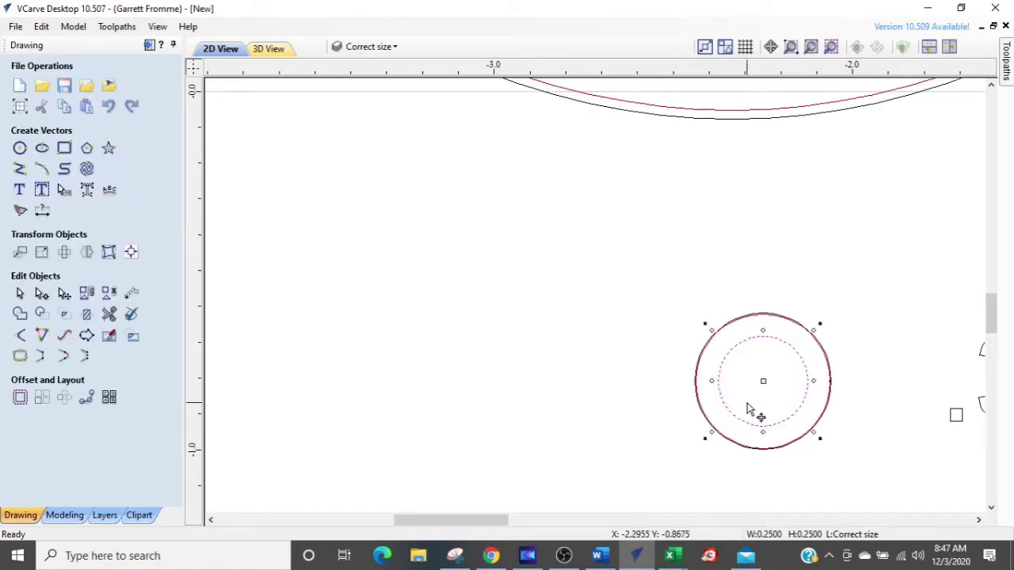
left_click(767, 385)
left_click_drag(768, 385, 769, 401)
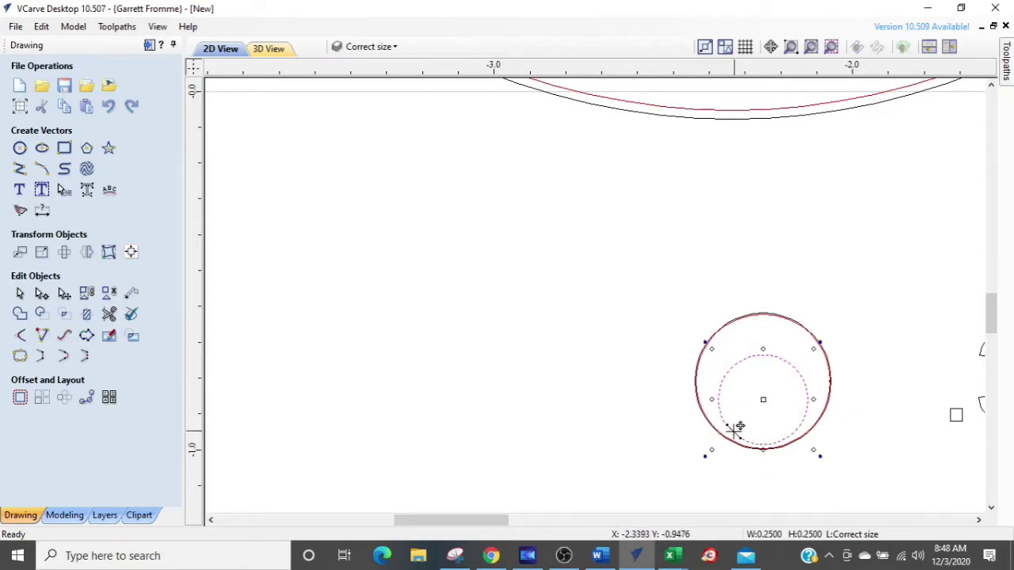
scroll(713, 420, "up", 2)
left_click(567, 412)
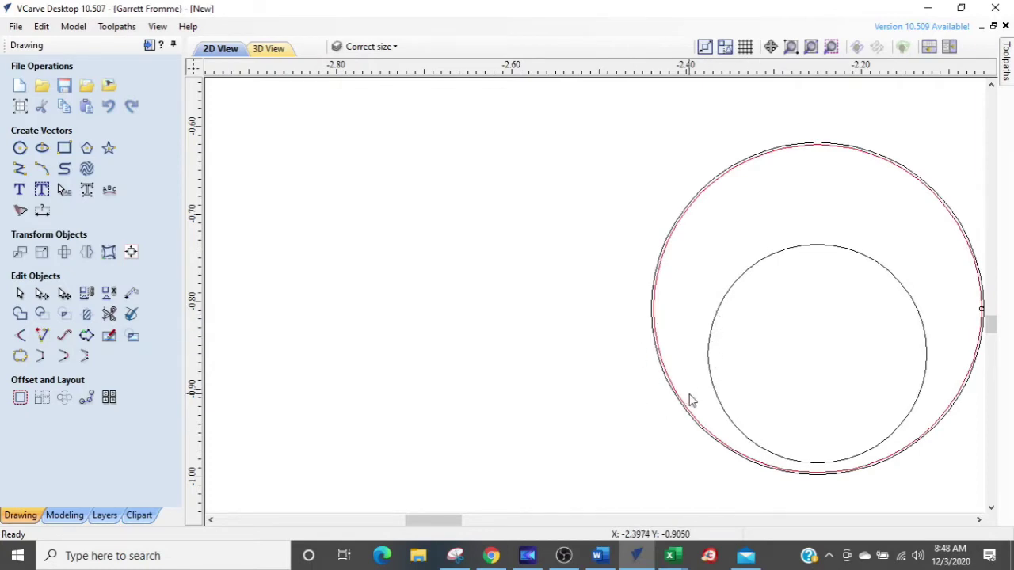
Step: Move the 0.25-inch circle on the large circle's left edge inward so its left side meets the outer outline
scroll(681, 401, "down", 5)
scroll(522, 225, "up", 2)
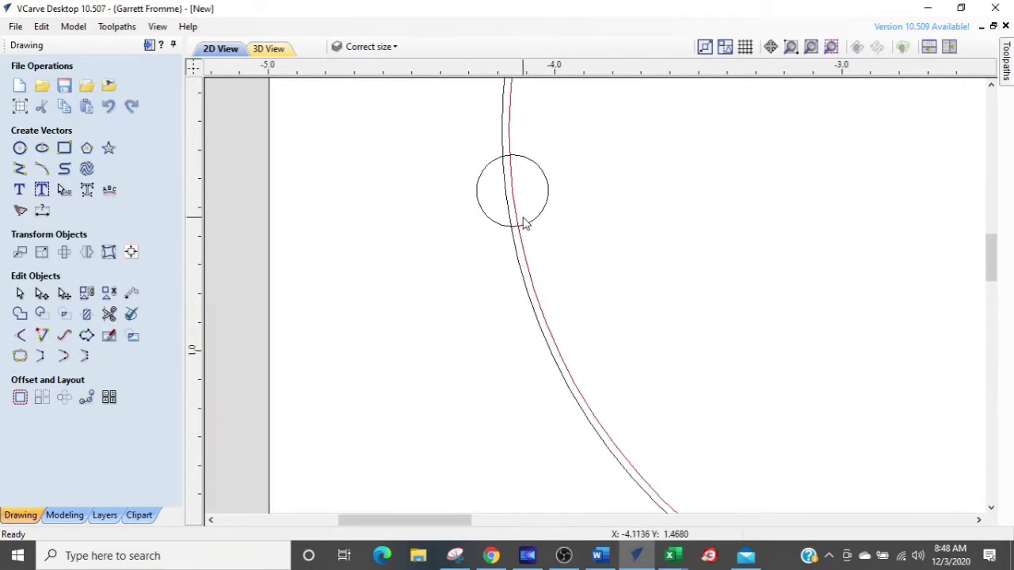
left_click(525, 226)
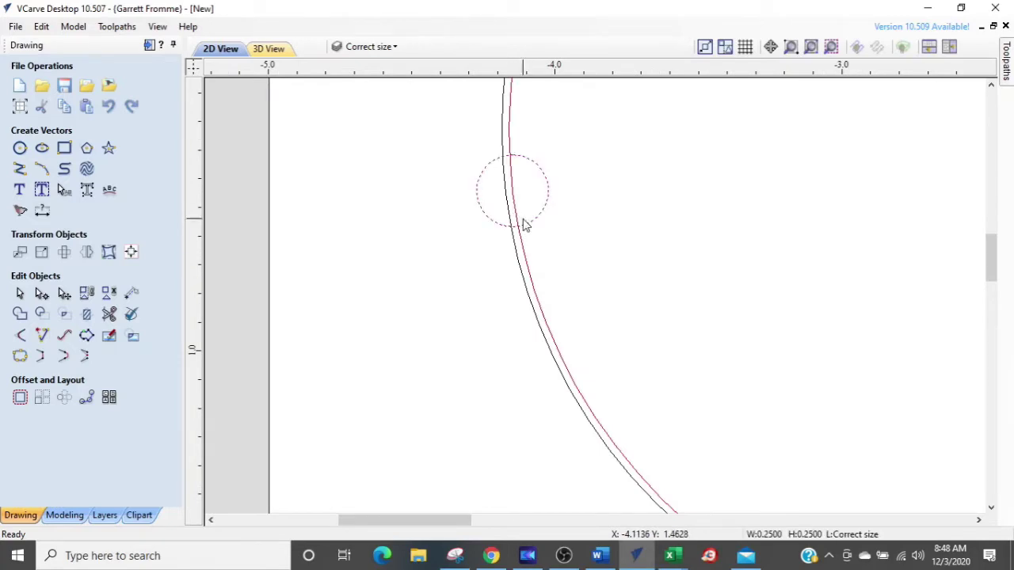
scroll(525, 221, "up", 2)
left_click_drag(526, 182, 575, 185)
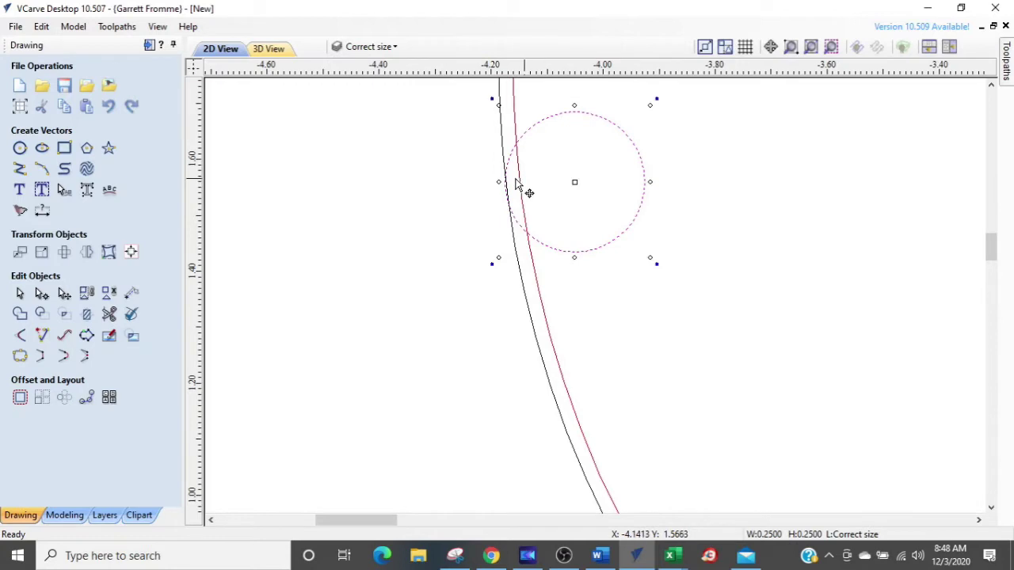
Step: Compare how the 0.25-inch circles sit against the outlines of the large circle and the small circle
scroll(501, 157, "up", 2)
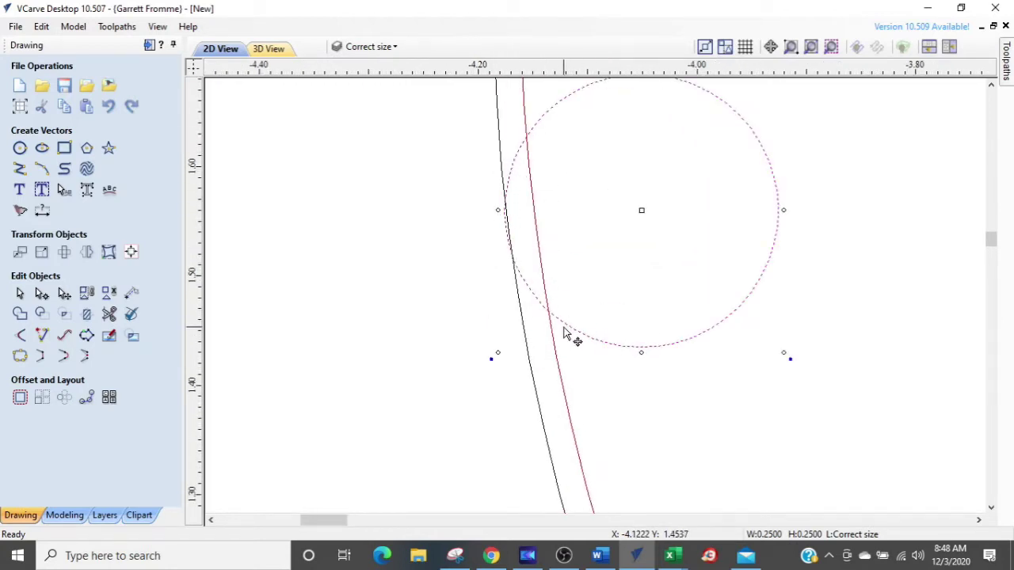
scroll(573, 336, "down", 2)
scroll(559, 285, "down", 2)
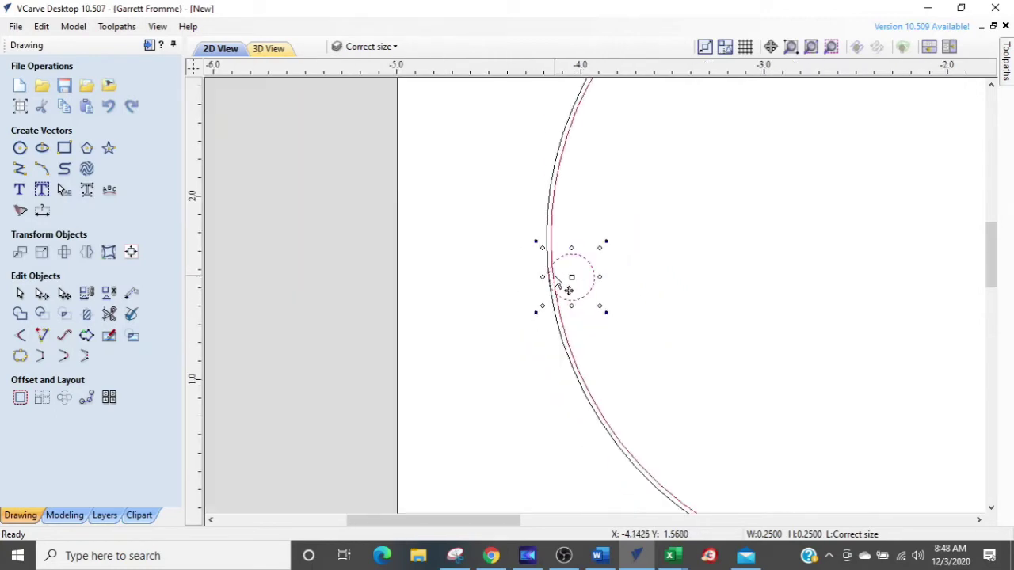
scroll(514, 219, "down", 2)
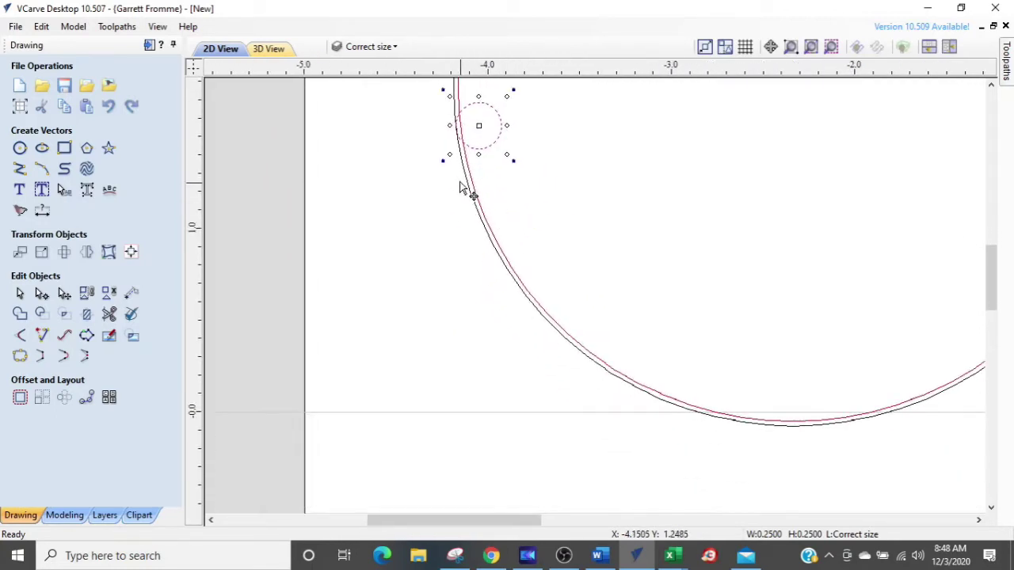
scroll(464, 188, "up", 2)
scroll(480, 194, "up", 2)
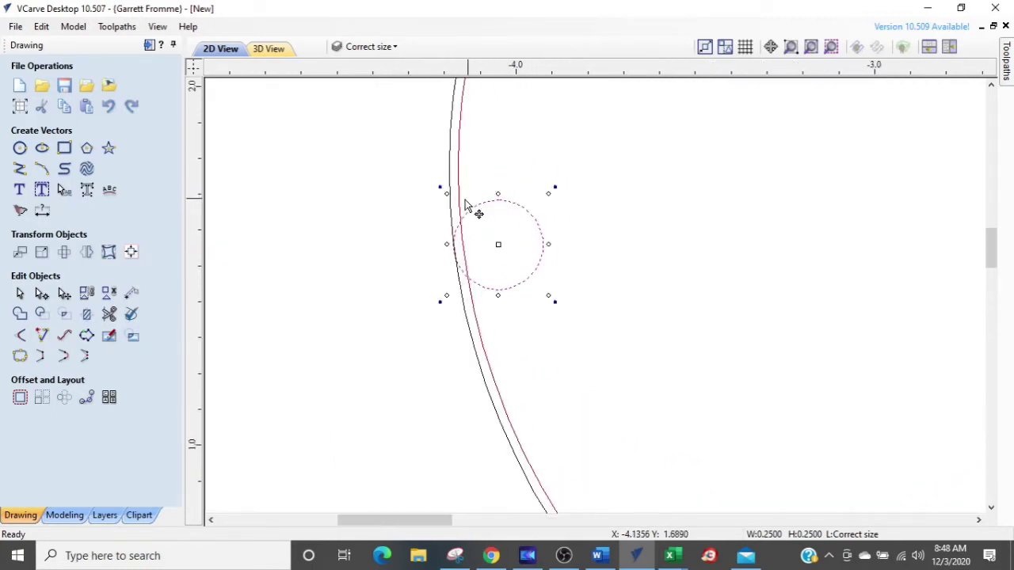
scroll(459, 264, "down", 3)
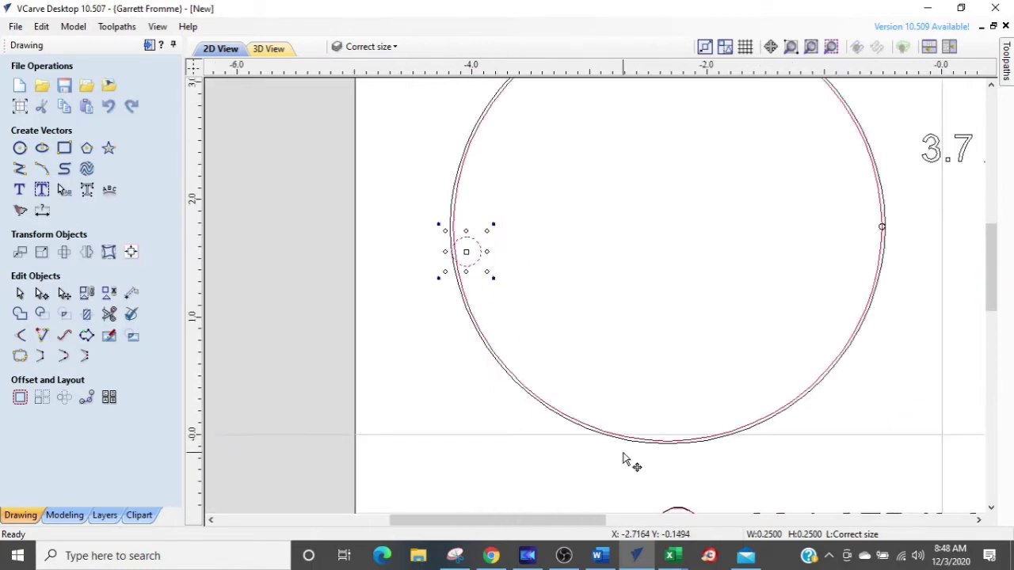
middle_click_drag(627, 460, 626, 170)
scroll(667, 275, "up", 3)
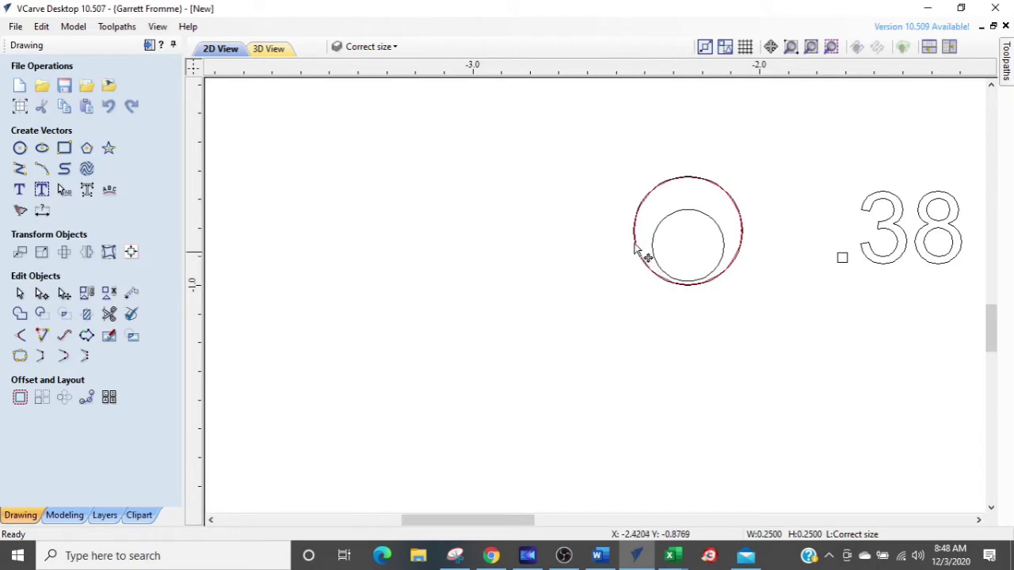
Step: Show the 2D and 3D views side by side and examine the Pocket 1 passes in both holes
left_click(149, 45)
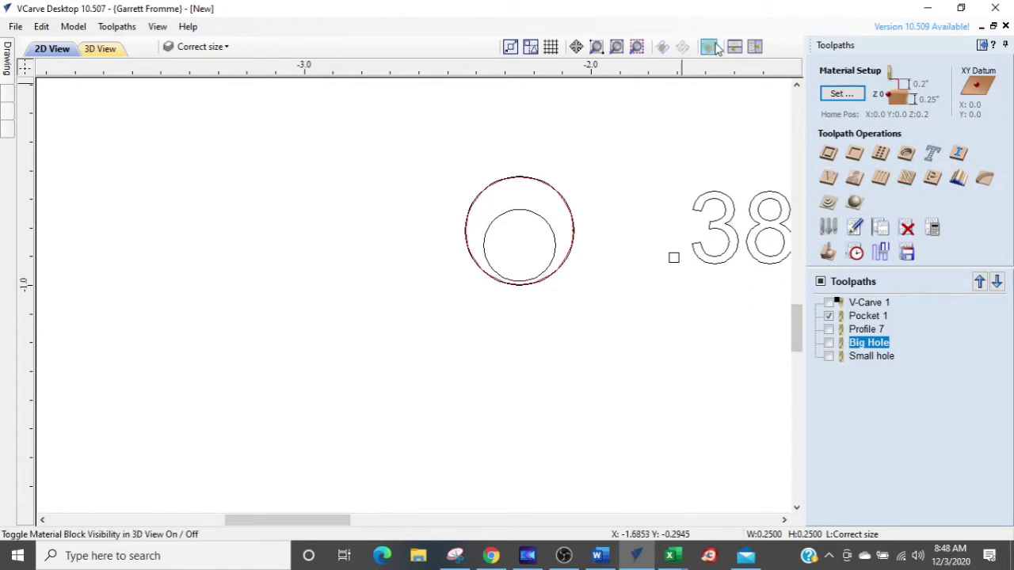
left_click(754, 46)
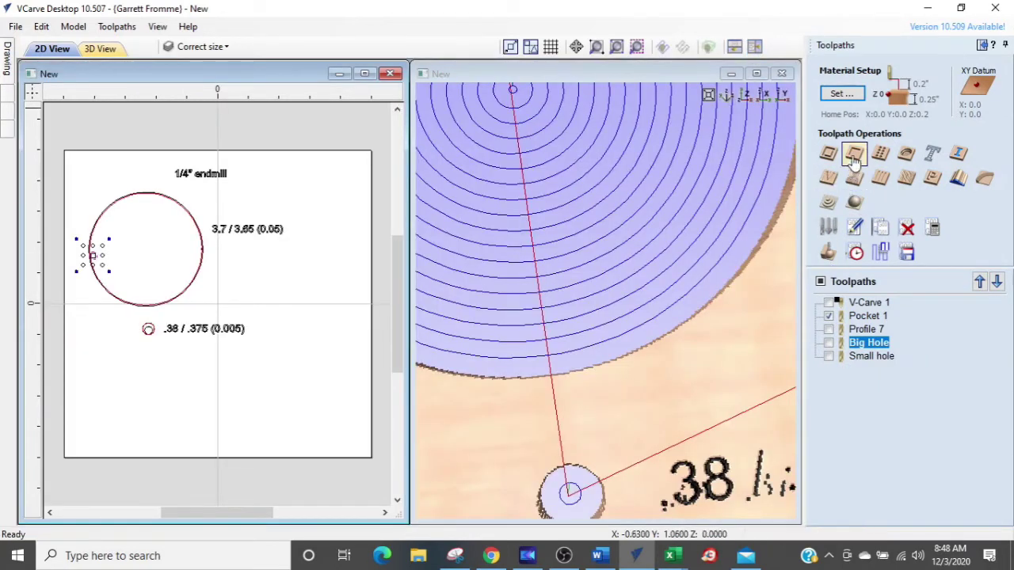
scroll(624, 302, "down", 3)
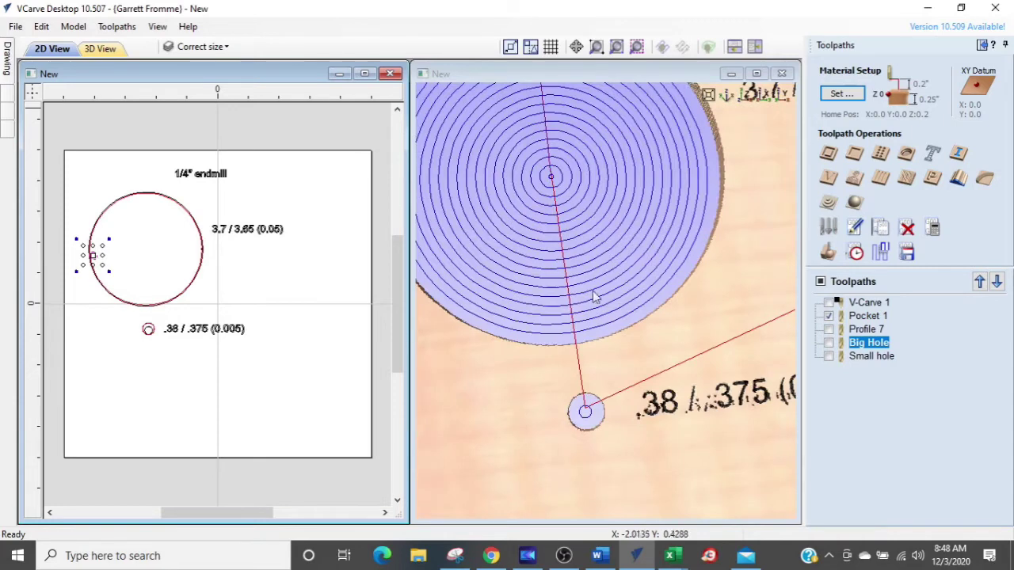
left_click(600, 297)
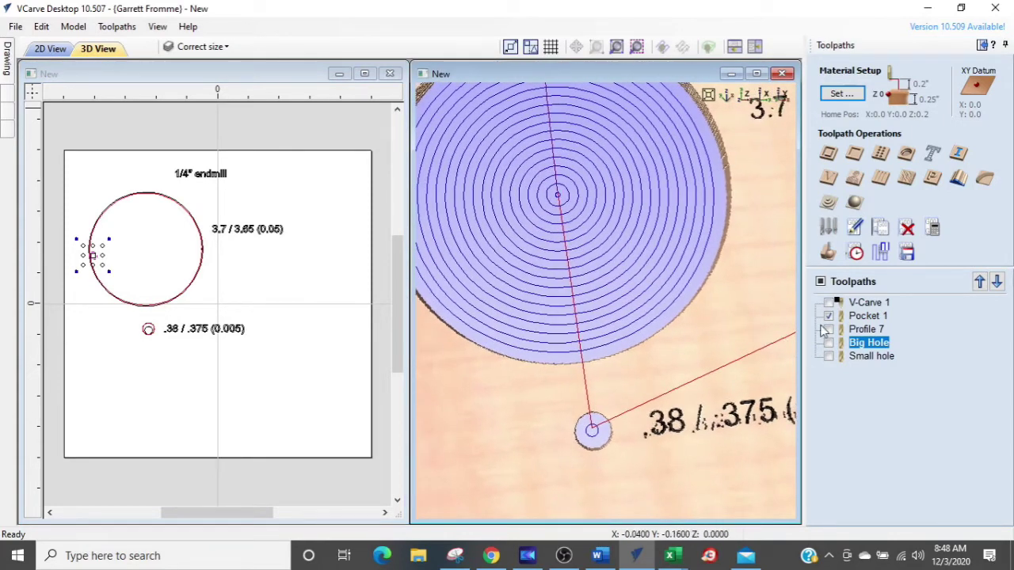
middle_click_drag(675, 392, 517, 378)
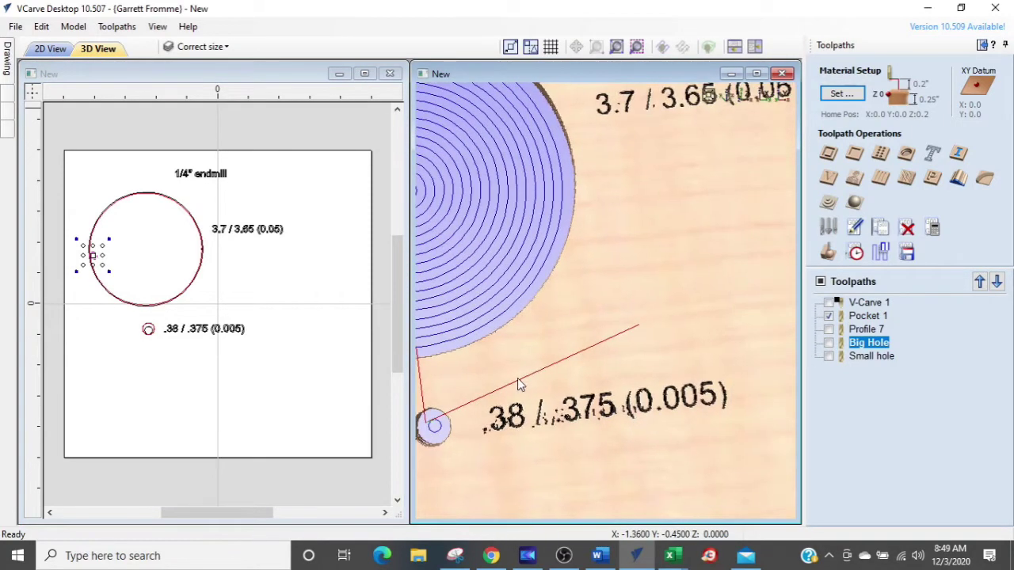
middle_click_drag(736, 267, 715, 283)
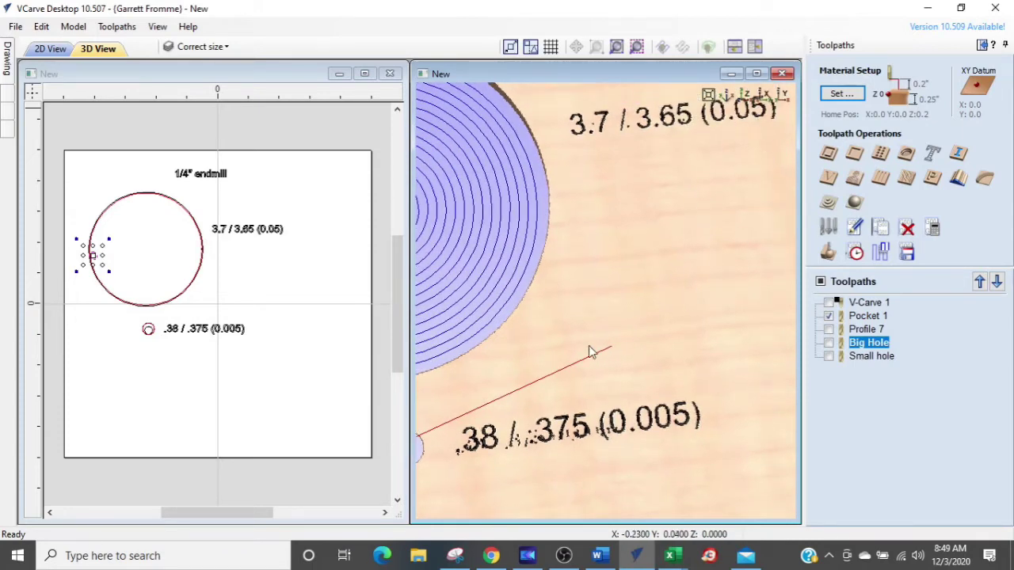
middle_click_drag(561, 336, 667, 301)
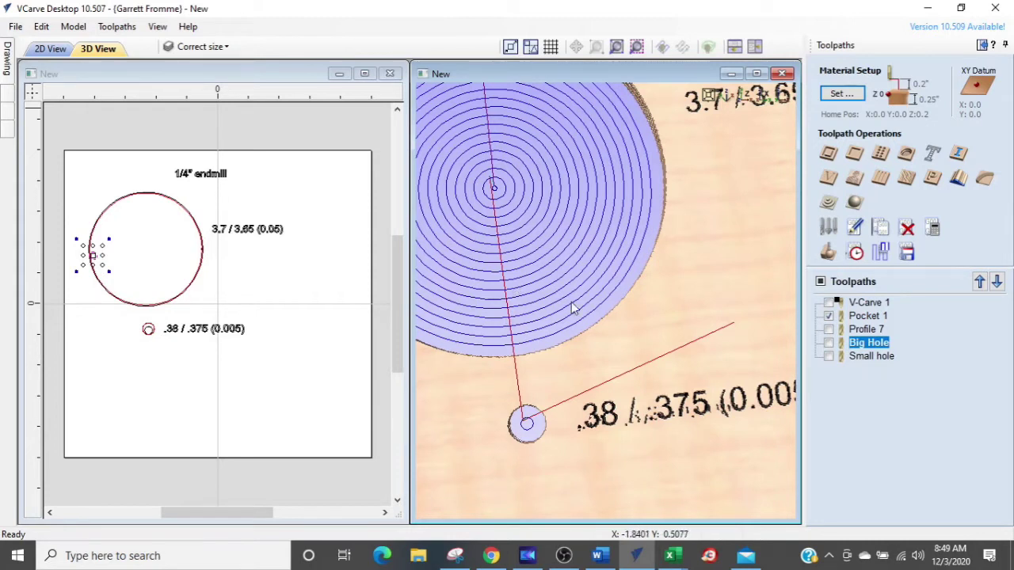
Step: Hide the Pocket 1 toolpath and preview the Big Hole and Small hole toolpaths one at a time
left_click(829, 316)
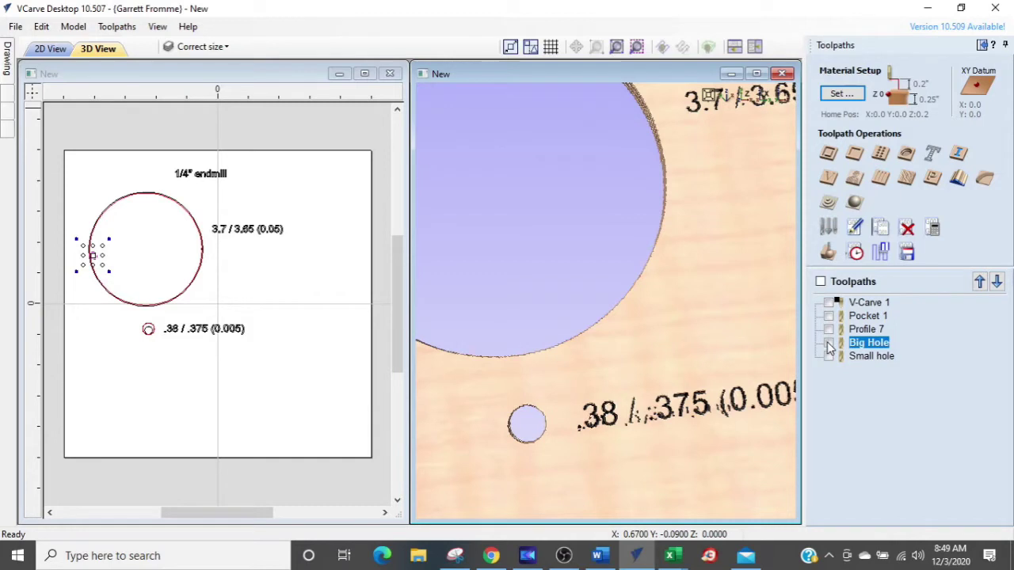
left_click(828, 343)
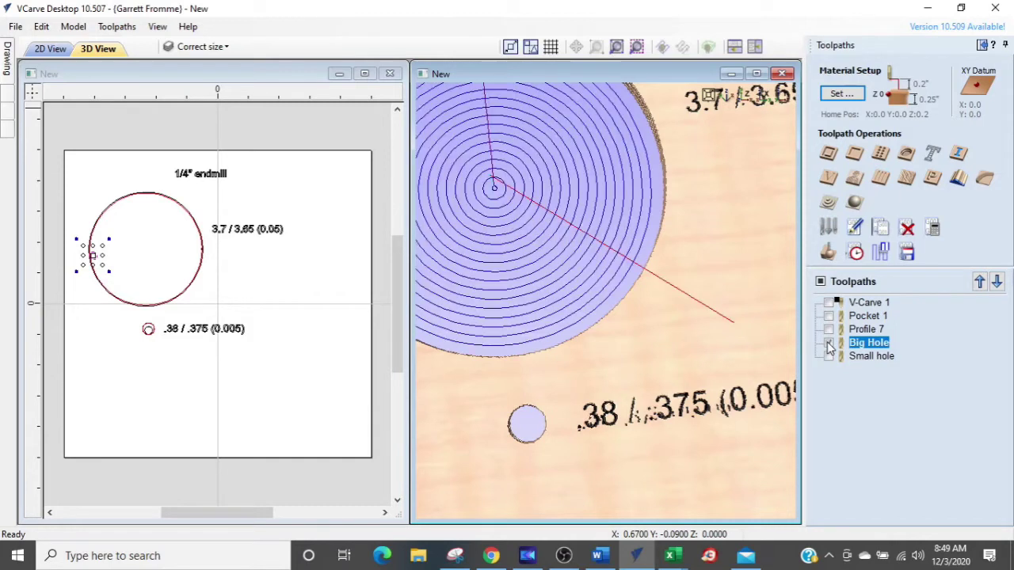
left_click(874, 349)
left_click(874, 349)
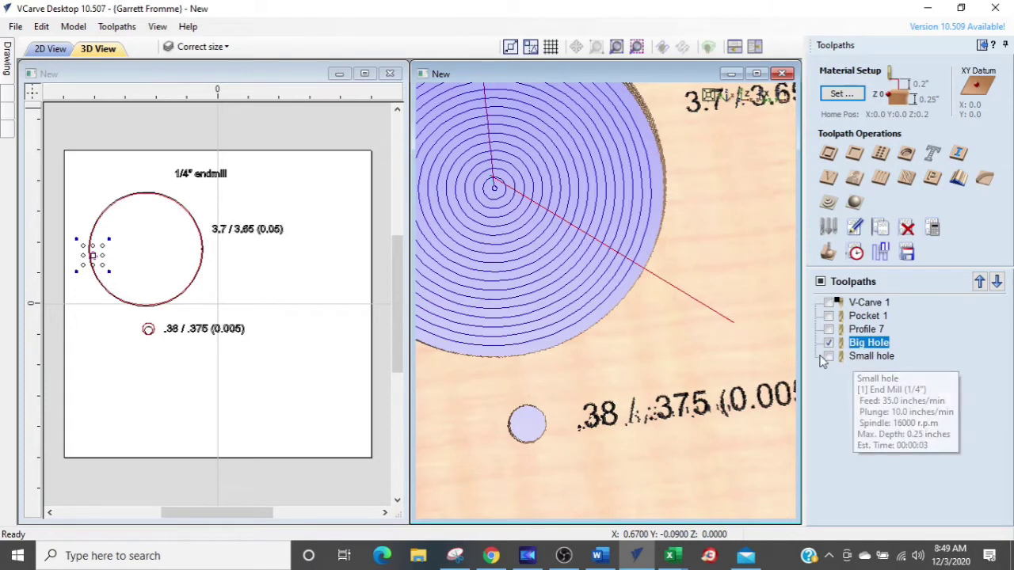
left_click(828, 343)
left_click(828, 356)
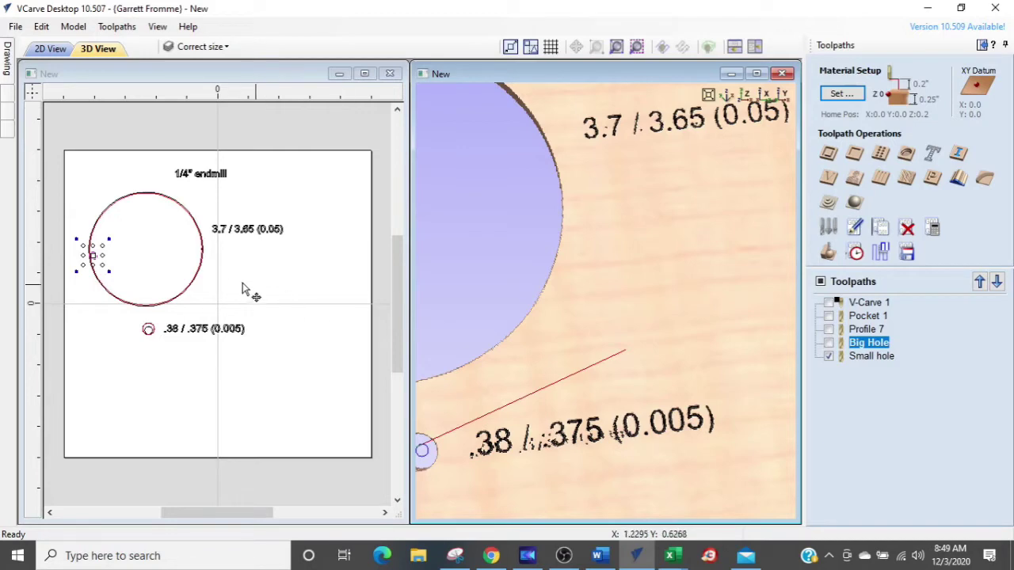
Step: Select the large circle's outer outline in the 2D view and examine its gap to the inner outline
scroll(135, 268, "up", 3)
left_click(136, 269)
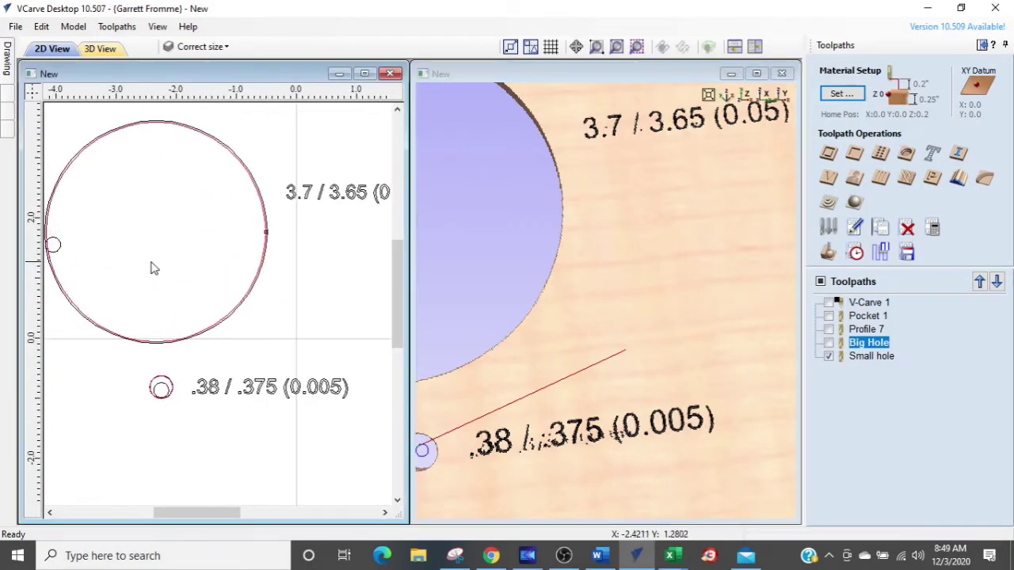
middle_click_drag(251, 308, 310, 331)
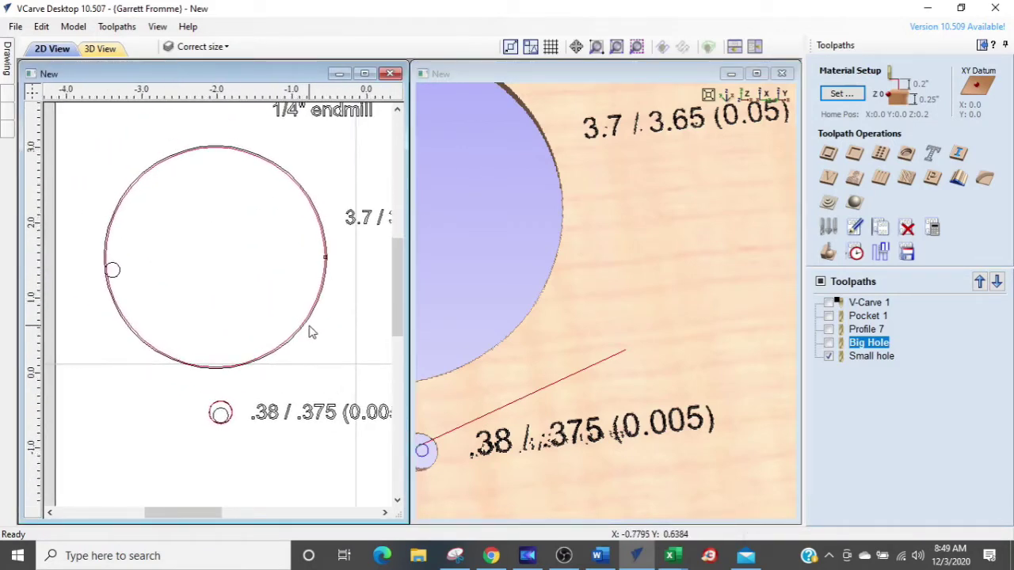
scroll(309, 330, "up", 2)
scroll(306, 330, "up", 2)
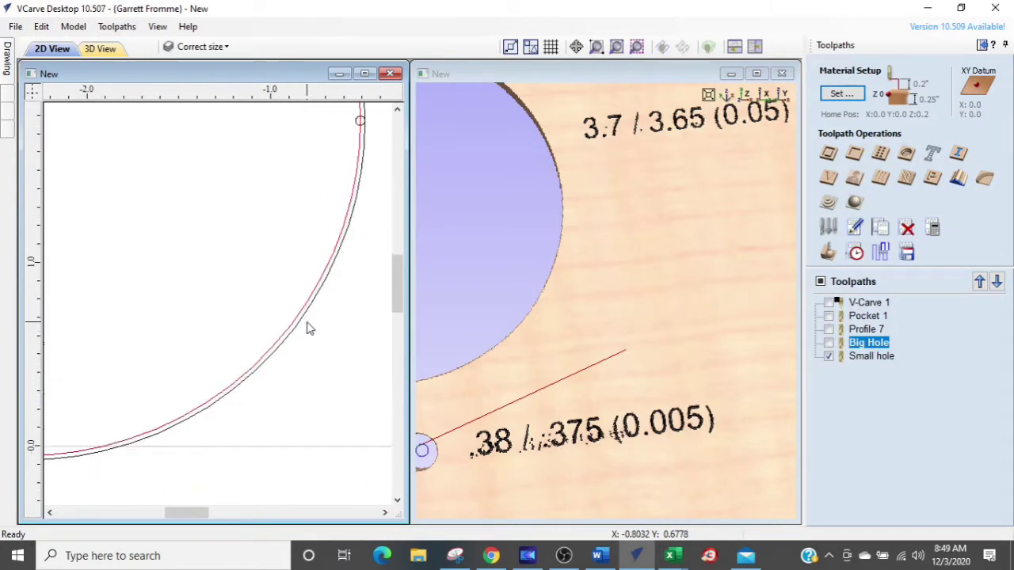
left_click(308, 322)
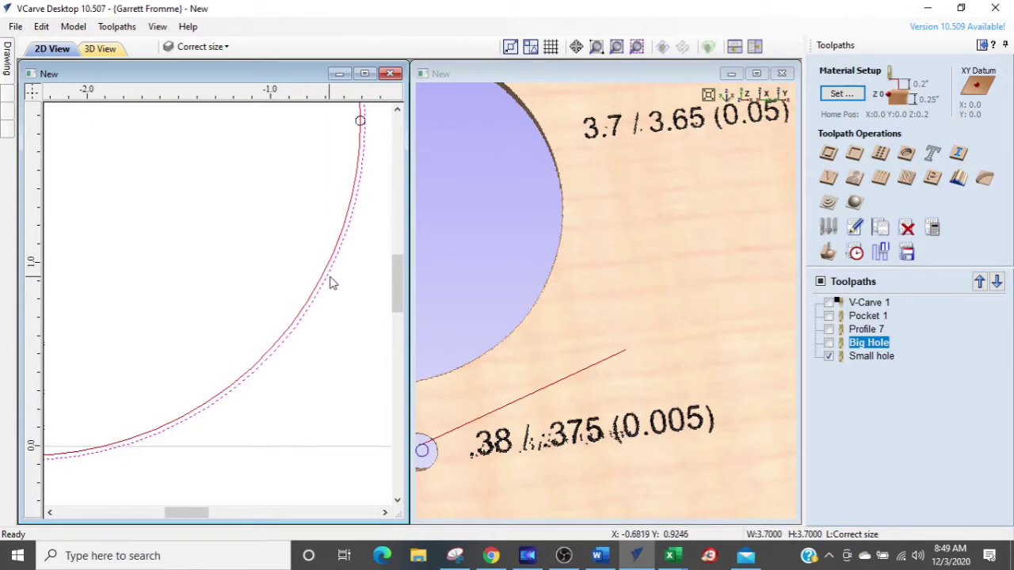
scroll(313, 277, "down", 1)
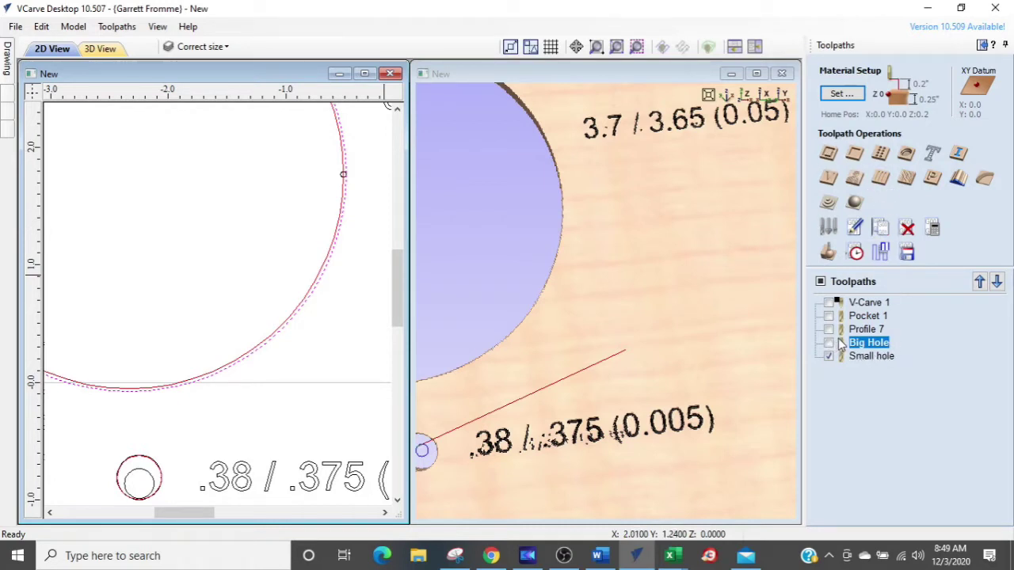
Step: Maximize the 3D view and open the Big Hole toolpath's pocket settings
left_click(754, 73)
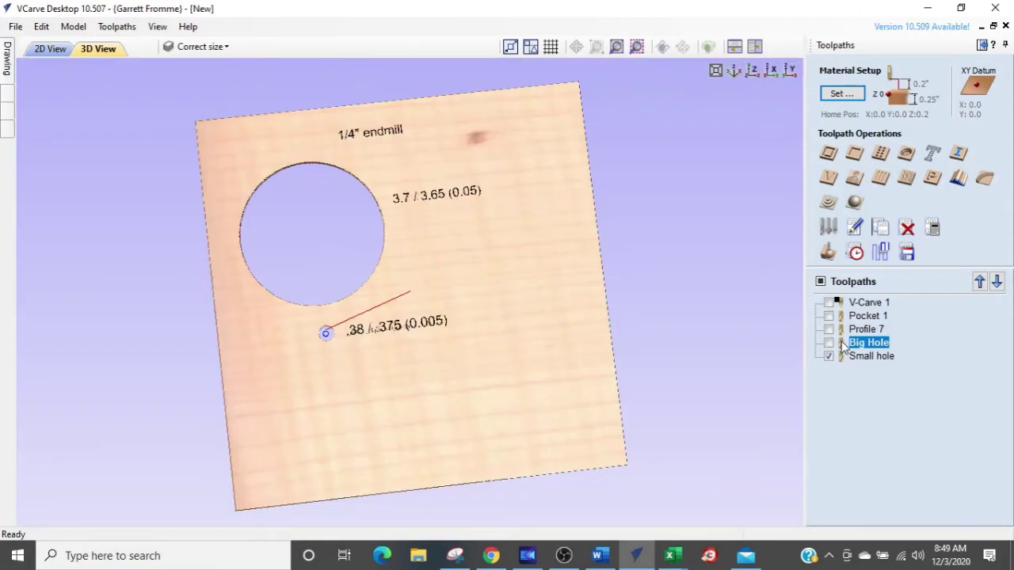
double_click(843, 345)
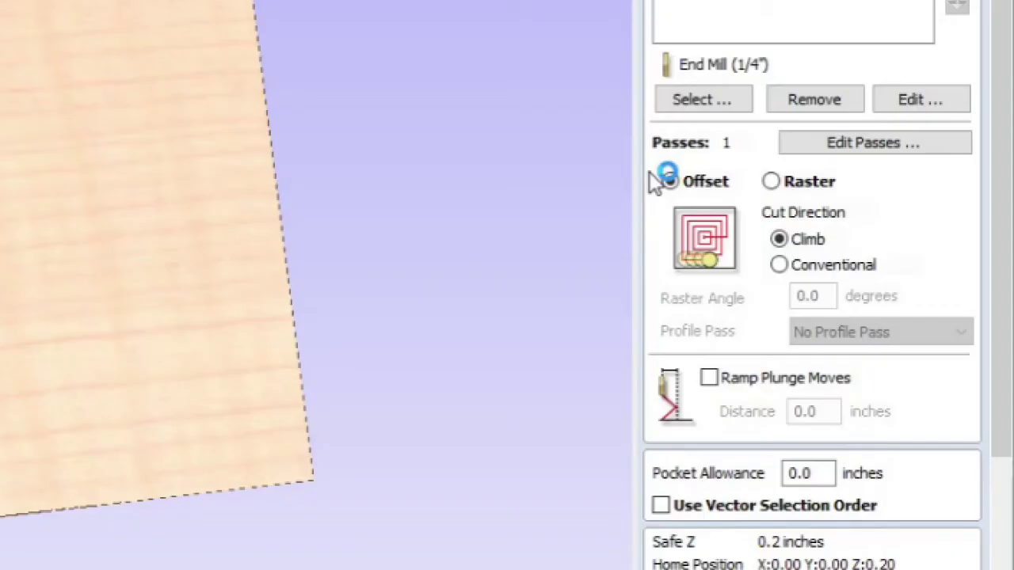
left_click(824, 299)
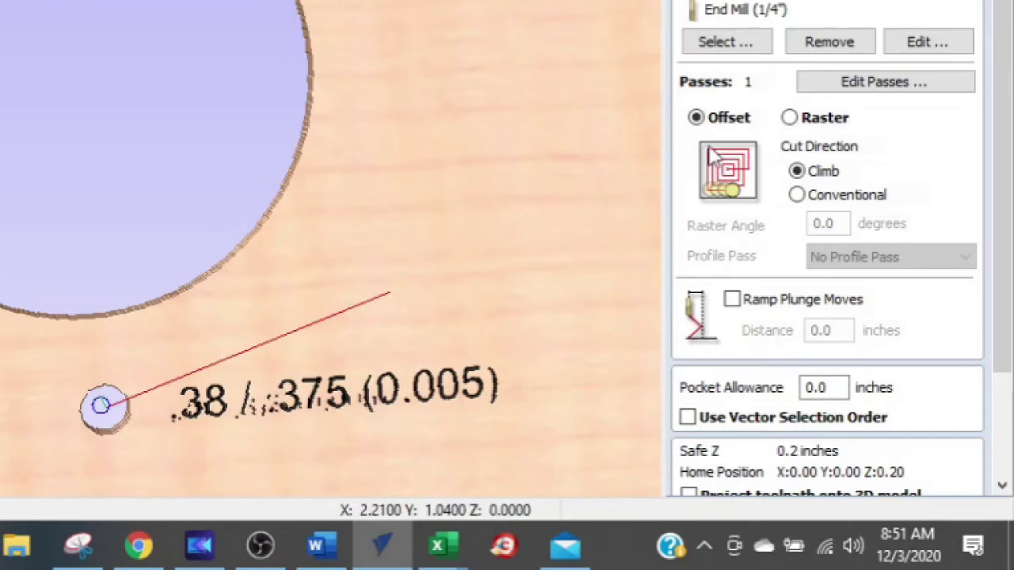
Step: Switch the pocket's cut direction between Conventional and Climb to compare them, leave it on Climb, and show the remaining pocket settings
left_click(795, 195)
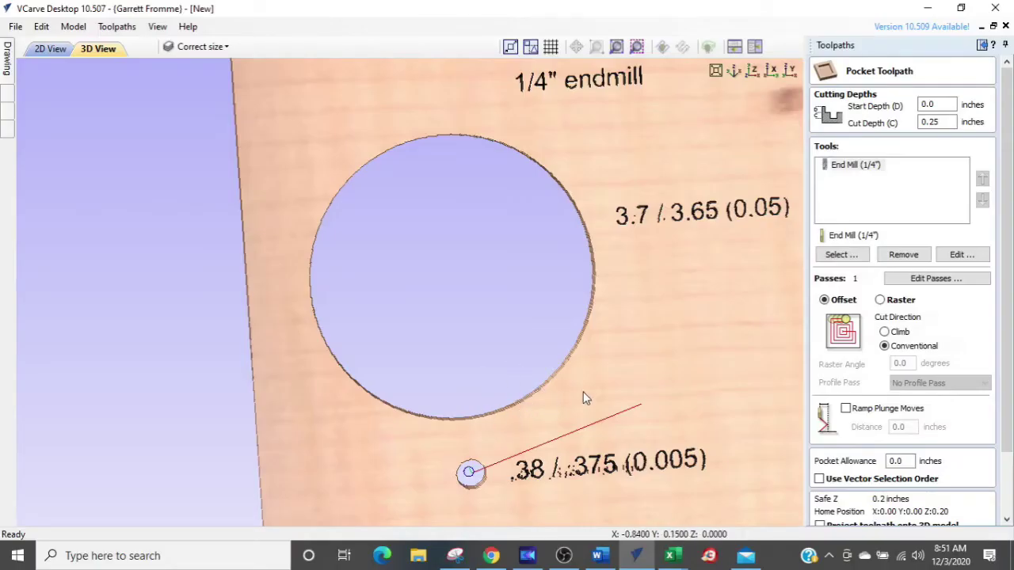
left_click(884, 333)
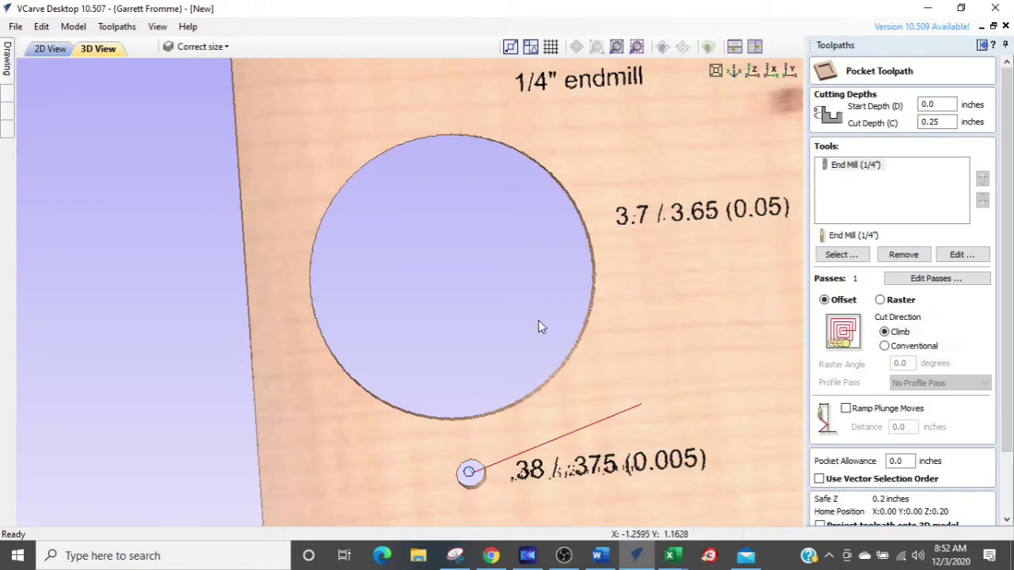
left_click(884, 347)
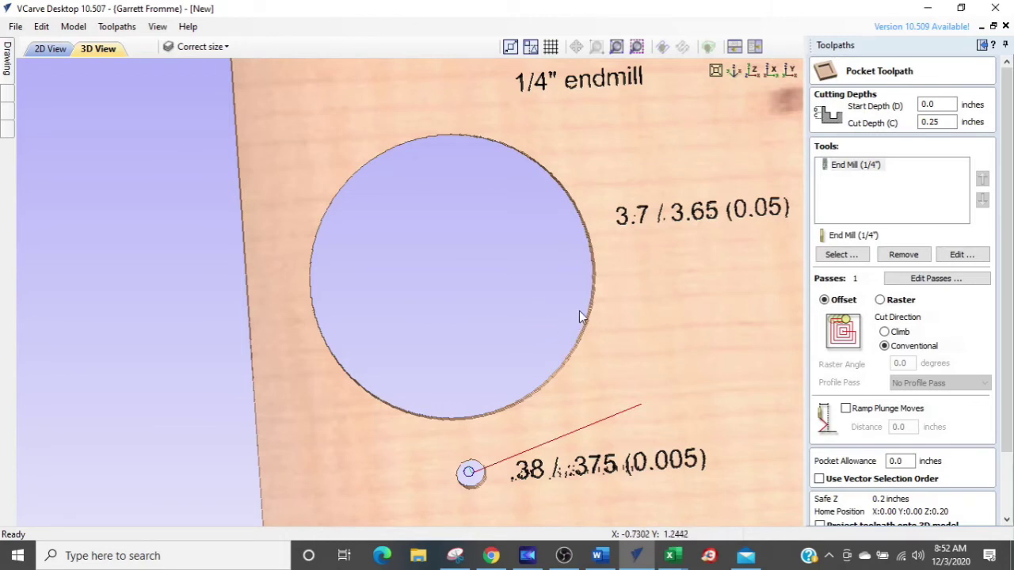
left_click(885, 332)
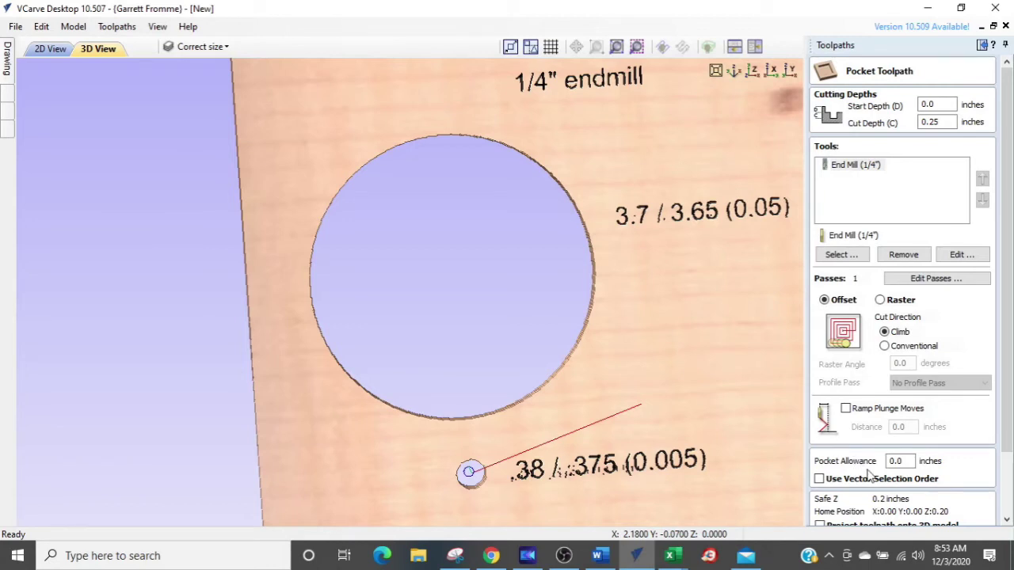
scroll(868, 474, "down", 2)
scroll(869, 472, "down", 1)
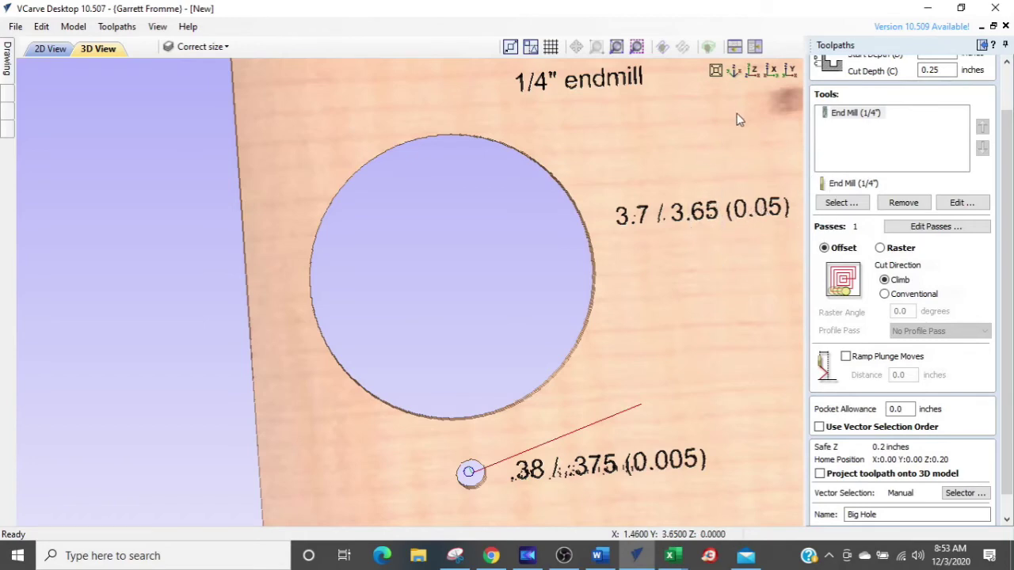
Step: Show only the 2D view and delete the 0.25-inch cutter circle at the large circle's left edge
left_click(755, 47)
left_click(364, 73)
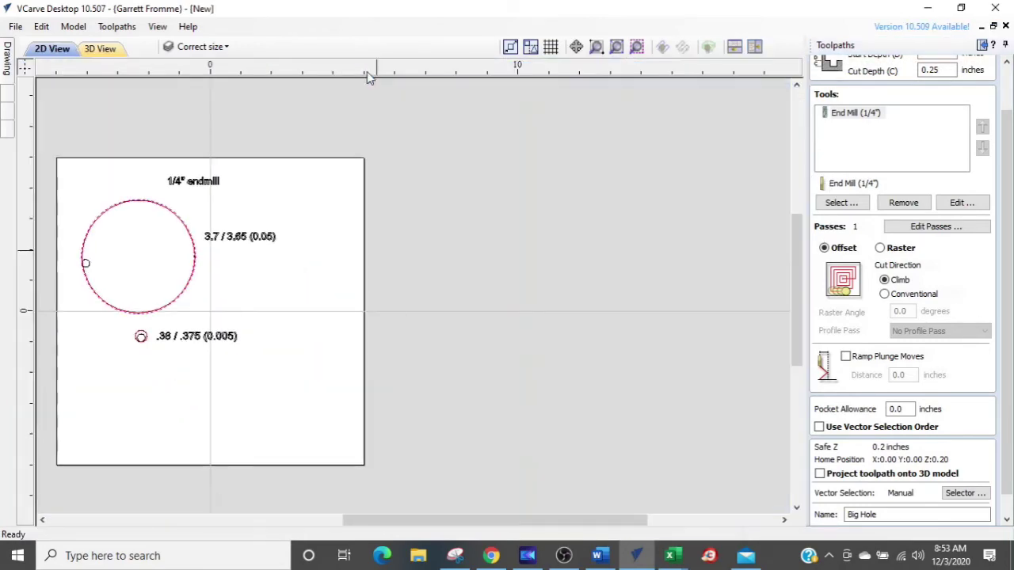
scroll(95, 294, "up", 5)
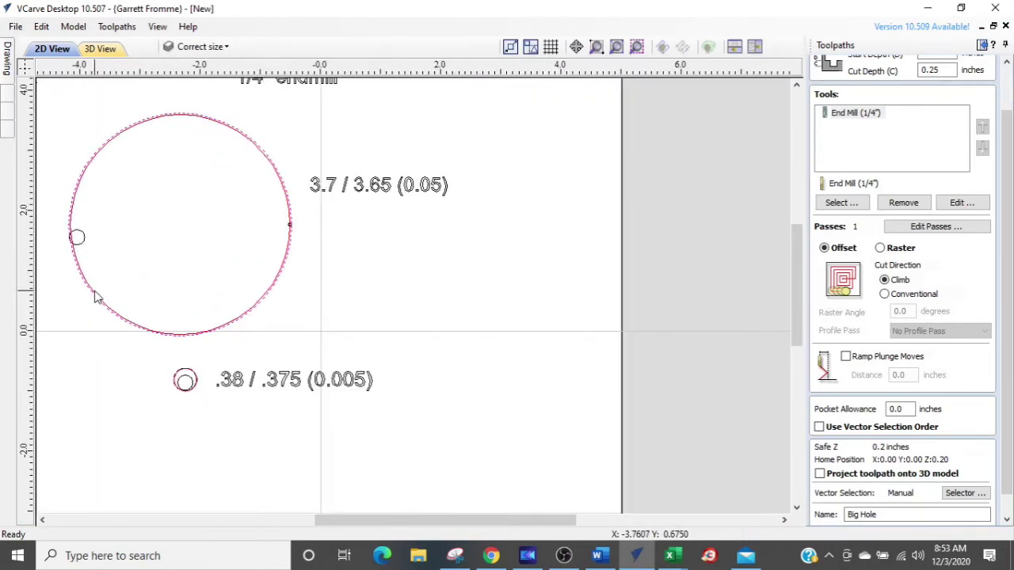
scroll(353, 297, "up", 3)
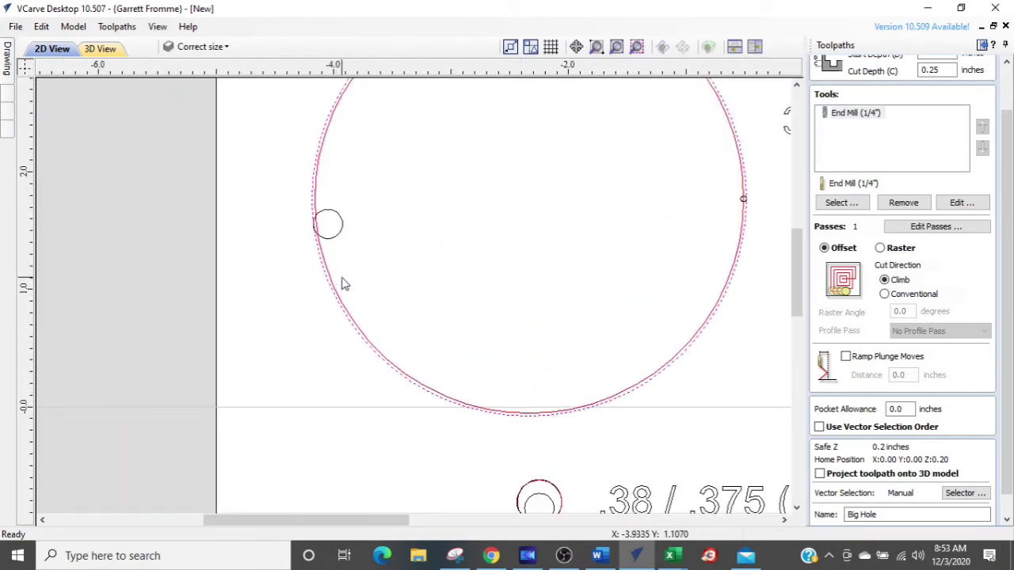
left_click(336, 230)
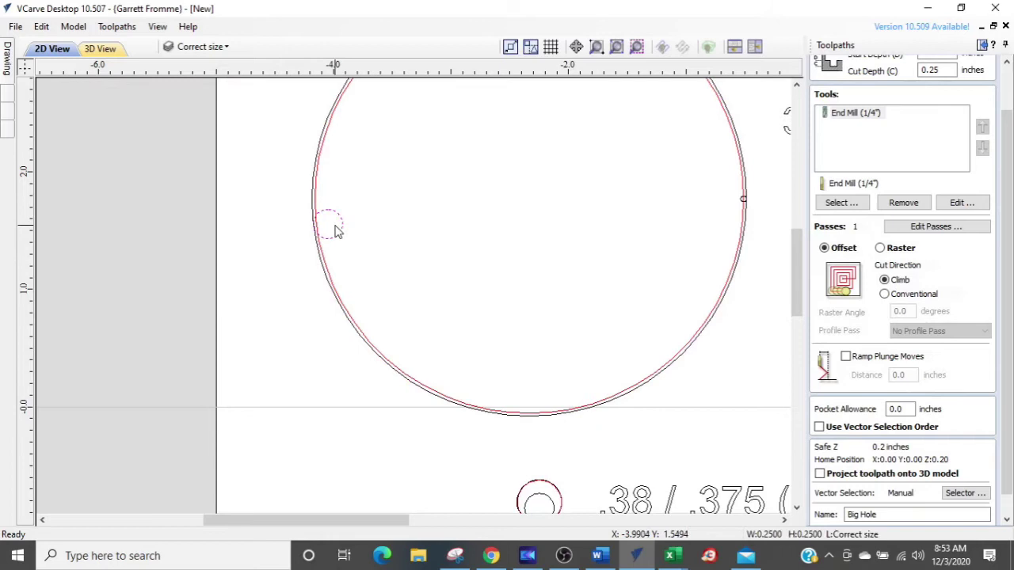
key("Escape")
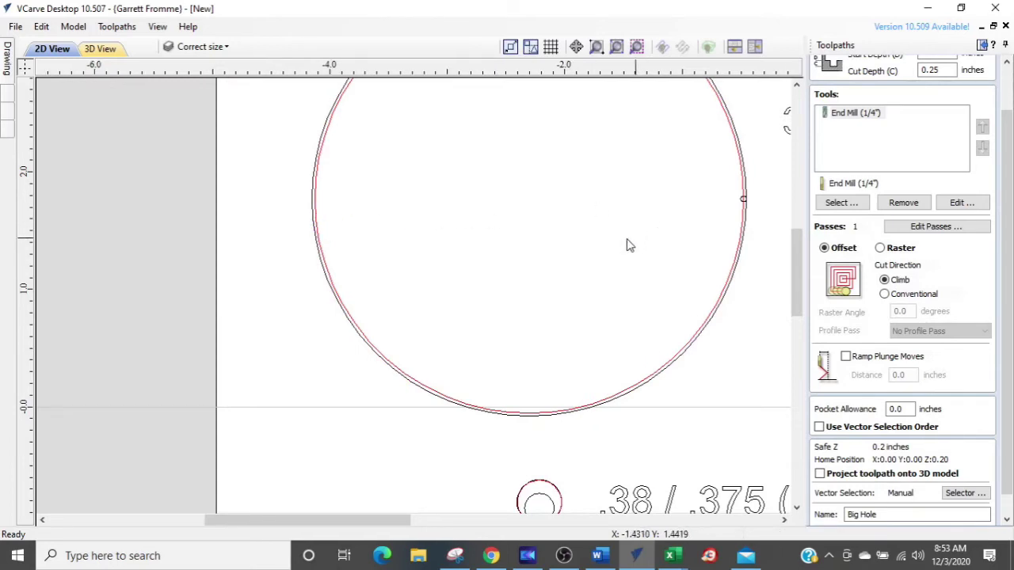
Step: Examine the small circle on the large circle's right side against the gap between the inner and outer outlines
middle_click_drag(642, 242, 501, 244)
scroll(547, 226, "up", 3)
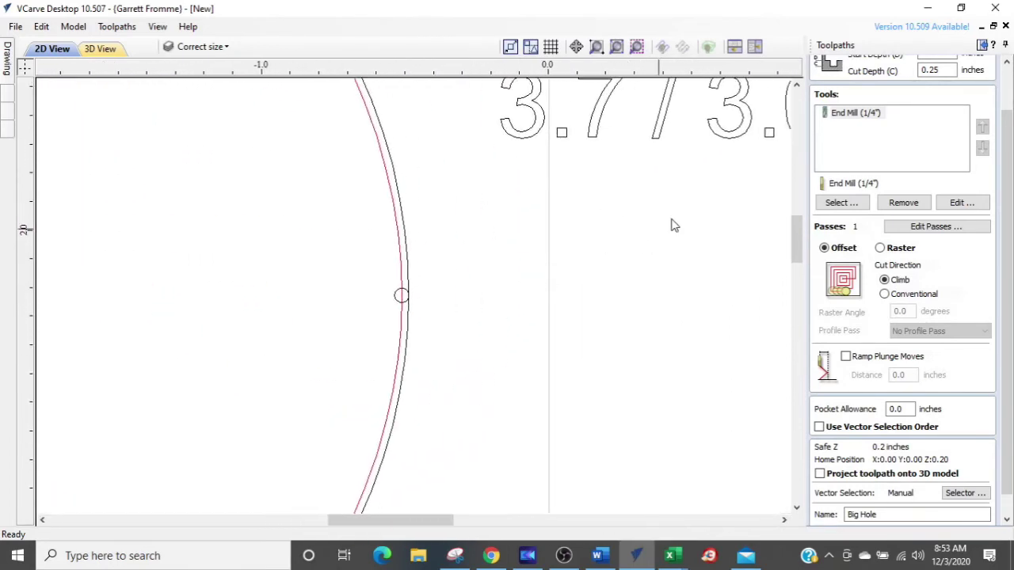
middle_click_drag(562, 251, 441, 247)
middle_click_drag(726, 256, 481, 277)
scroll(554, 230, "down", 2)
scroll(294, 333, "up", 2)
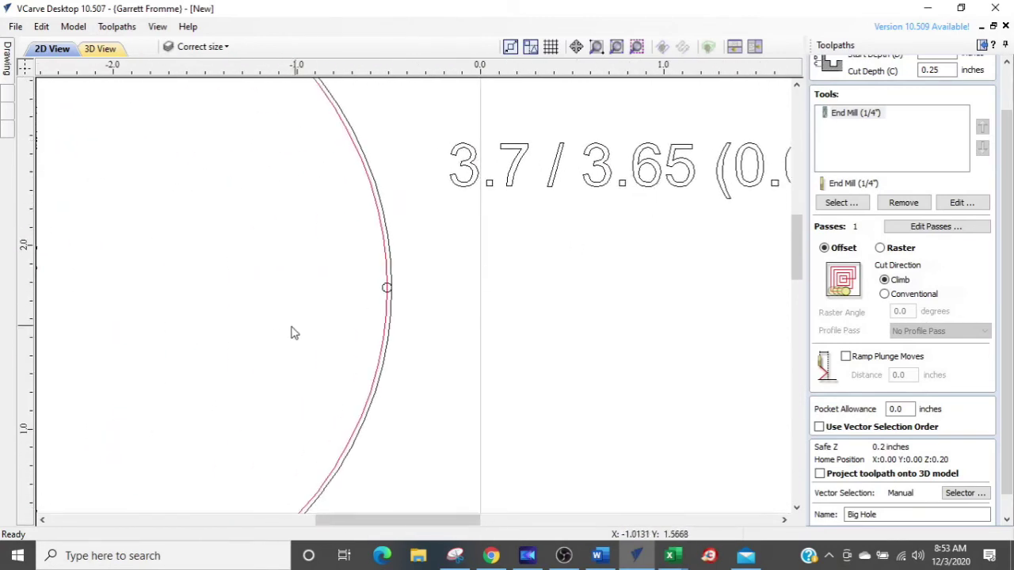
middle_click_drag(294, 333, 361, 336)
scroll(361, 337, "up", 2)
scroll(526, 222, "up", 4)
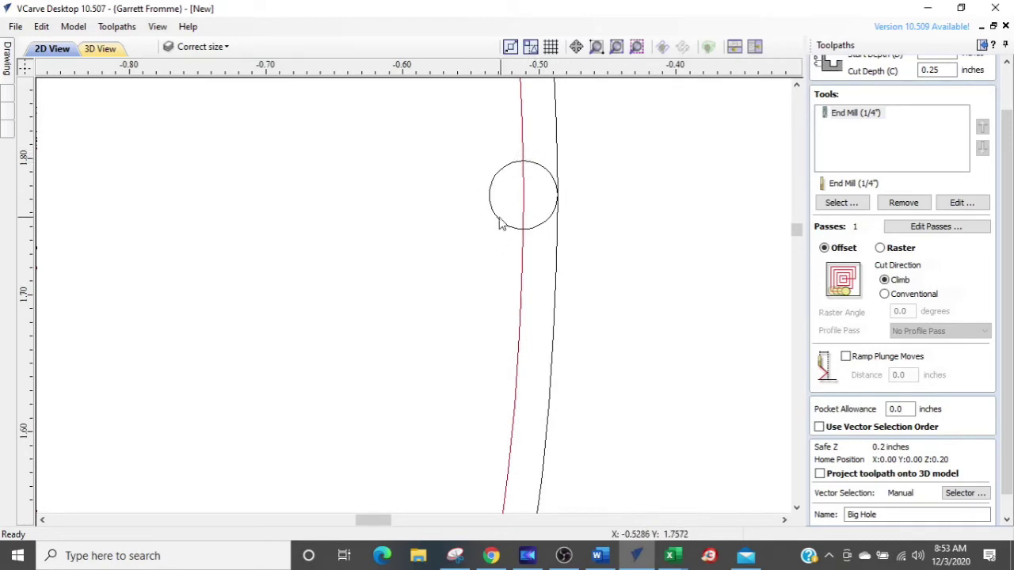
scroll(497, 222, "down", 2)
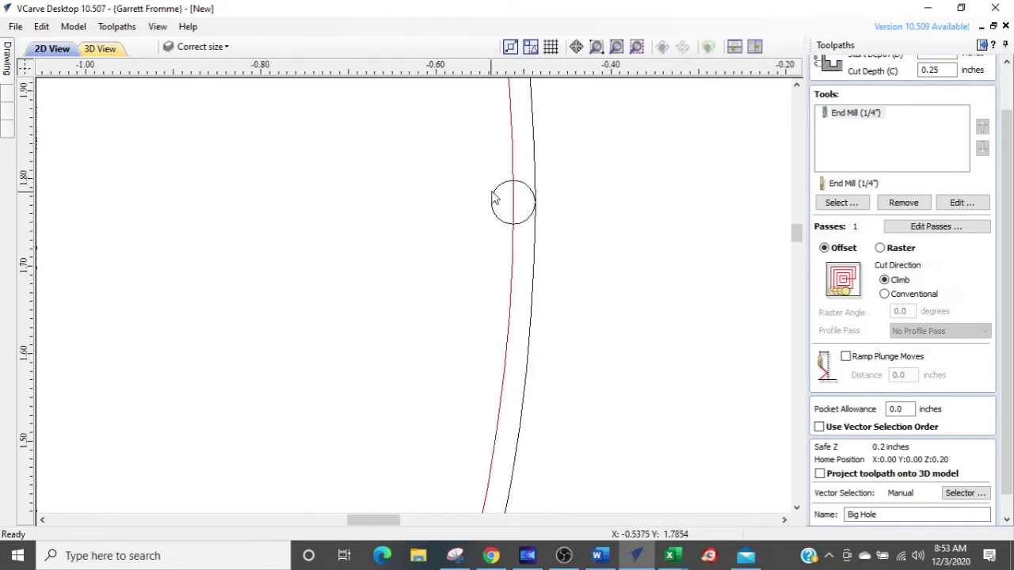
scroll(444, 223, "down", 4)
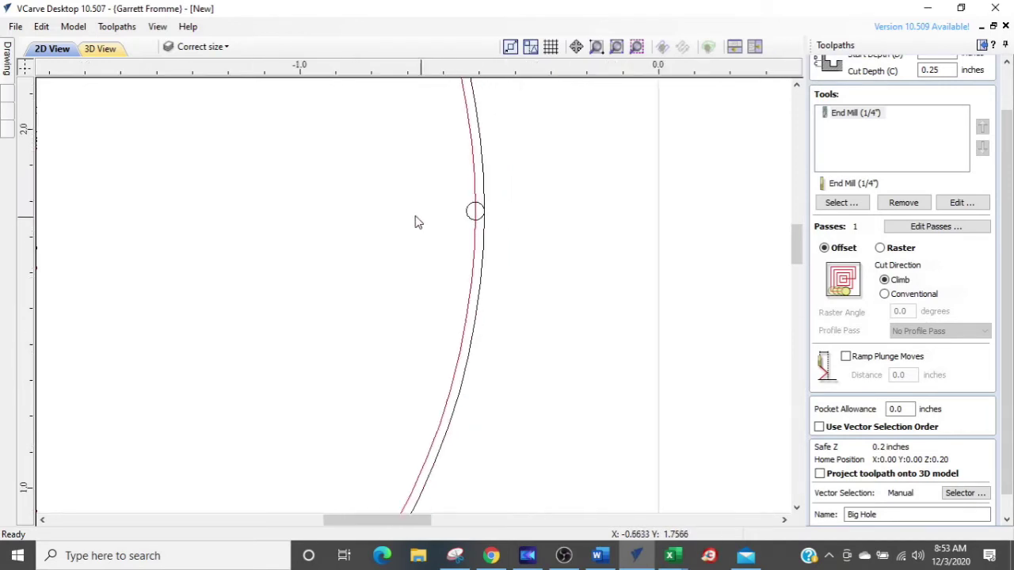
Step: Draw a 0.05-inch diameter circle centered on the large circle's inner outline at its left side, about X -4.16, Y 1.74
middle_click_drag(225, 249, 739, 254)
middle_click_drag(353, 230, 737, 256)
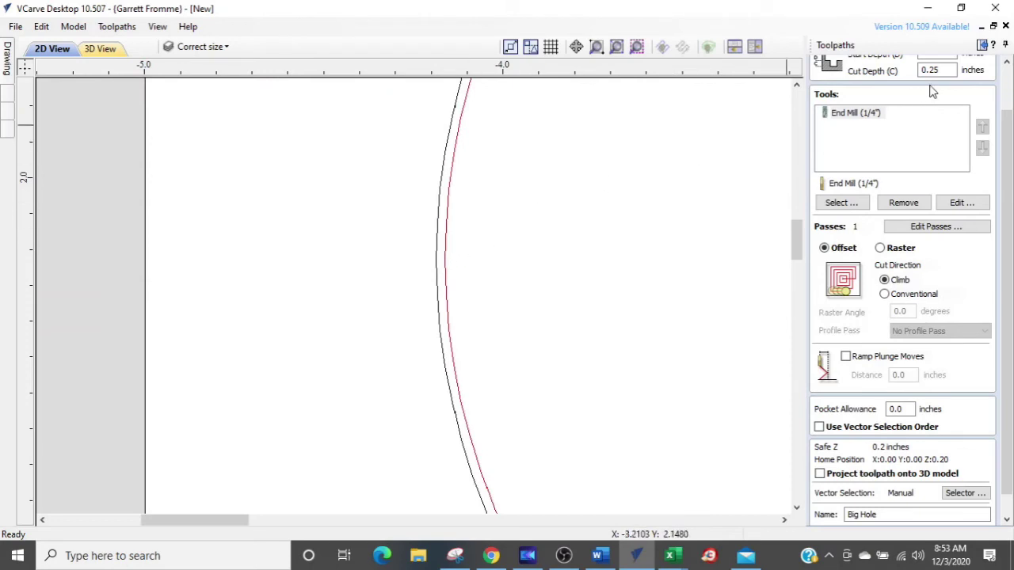
left_click(982, 45)
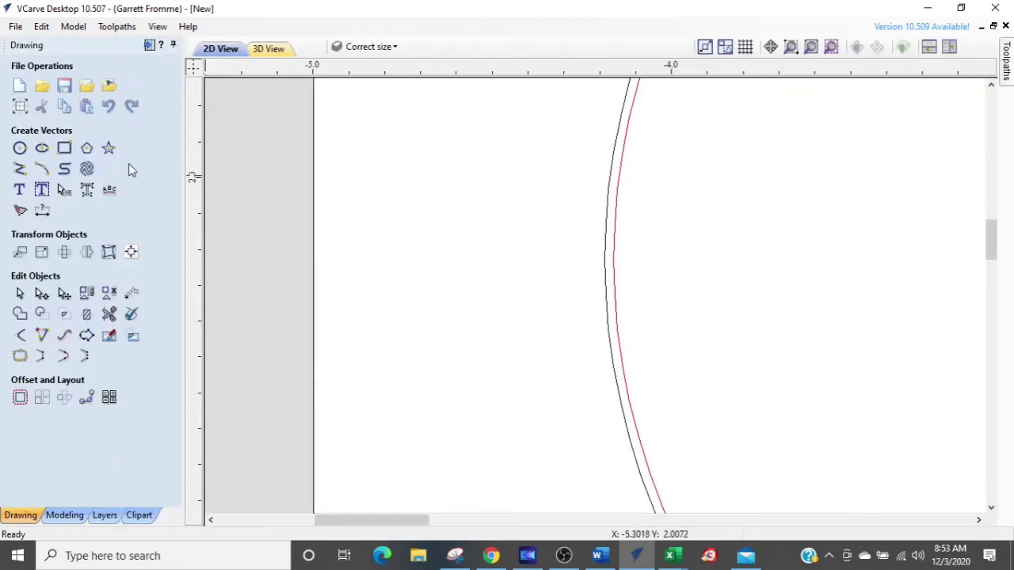
left_click(20, 148)
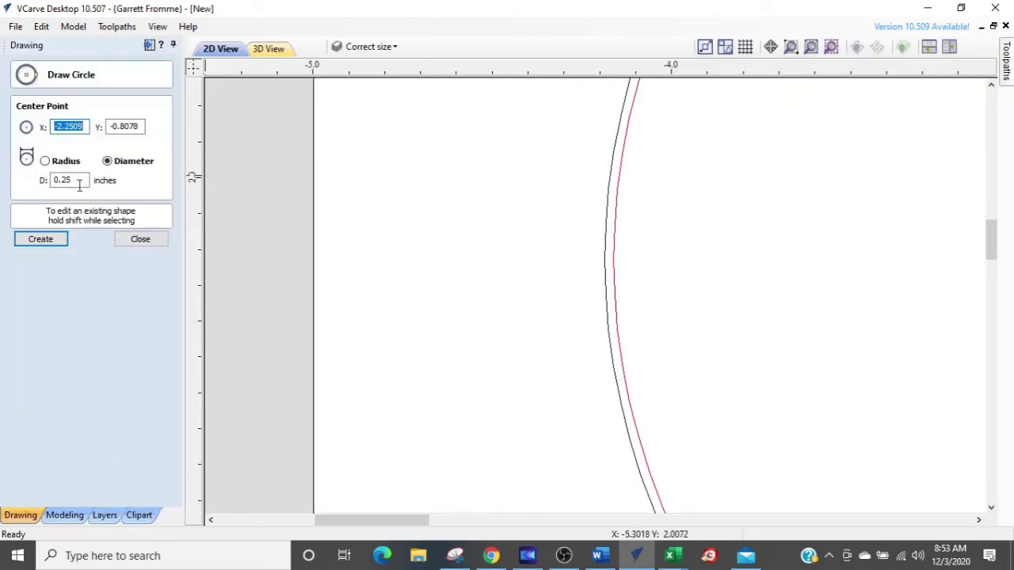
left_click(68, 180)
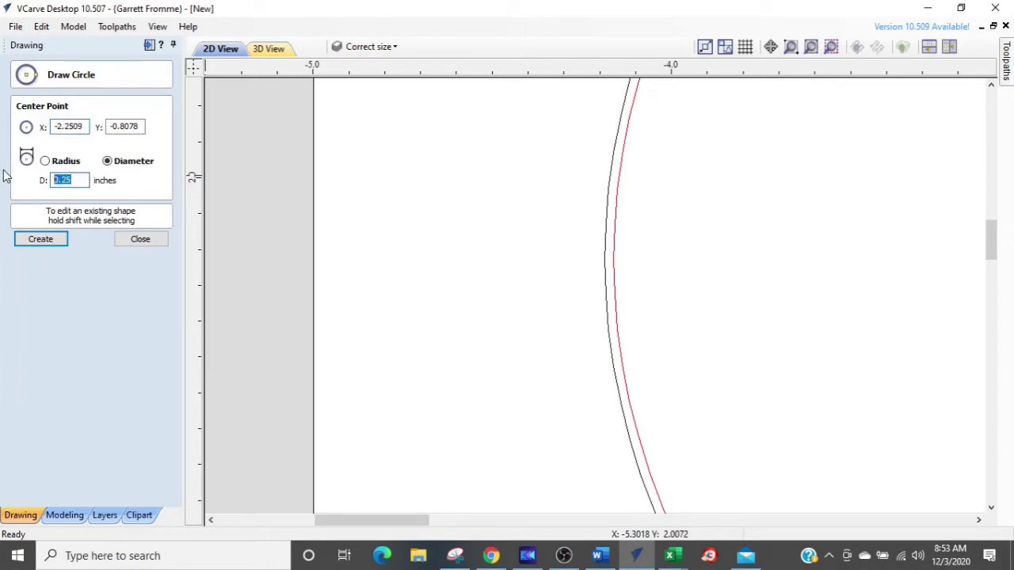
type(".05")
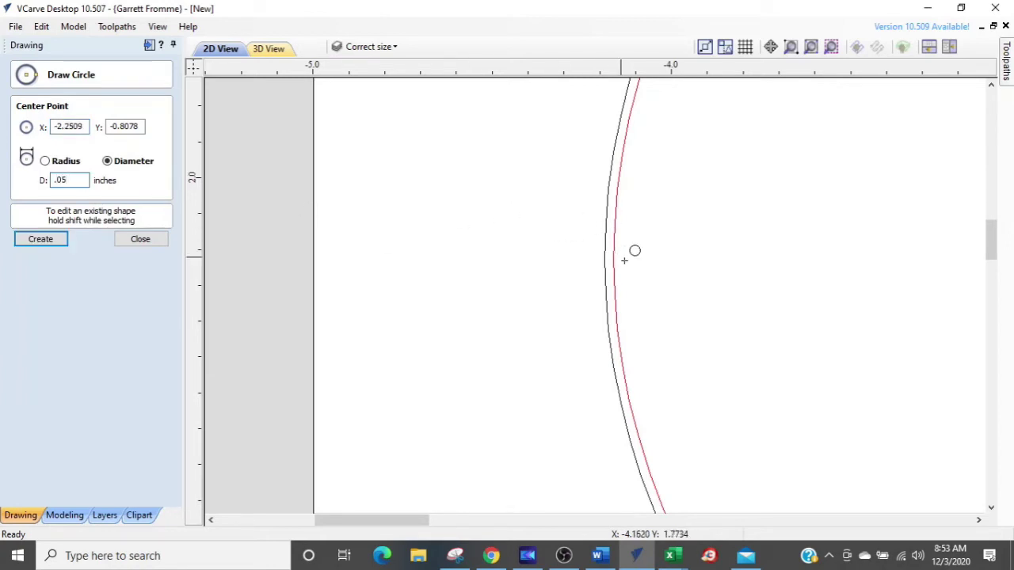
left_click(615, 276)
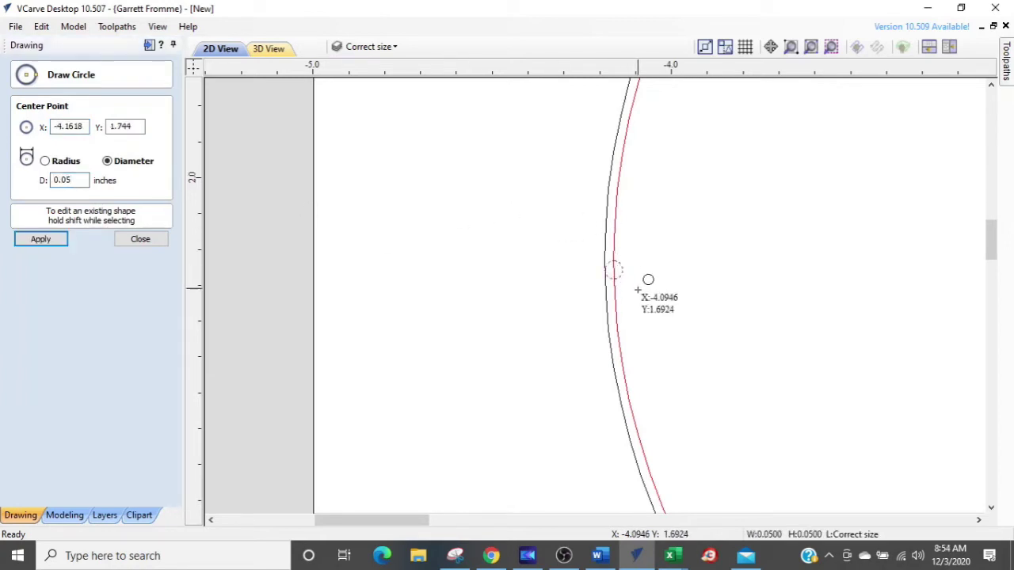
scroll(607, 287, "up", 5)
key("Escape")
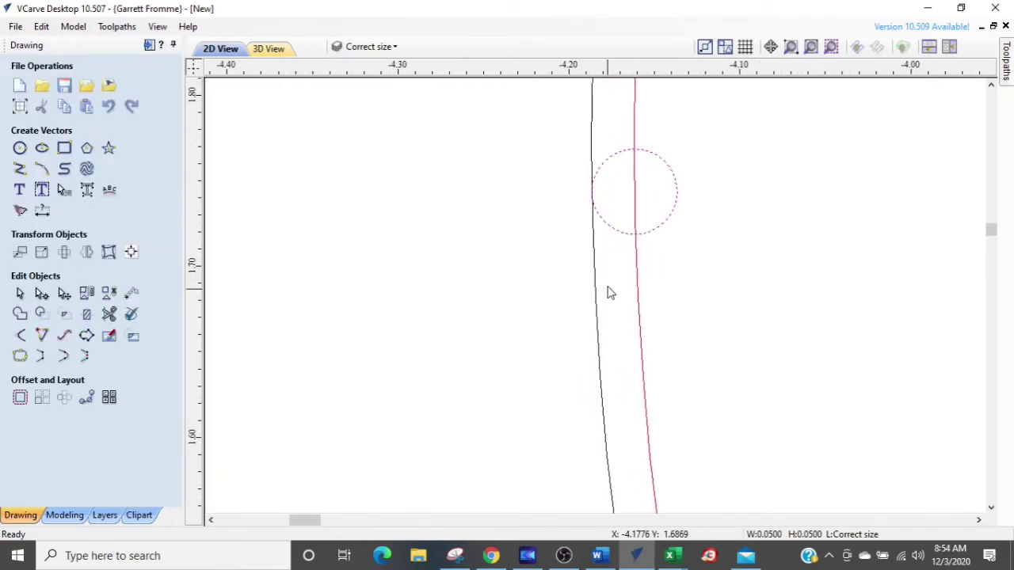
Step: Examine the small circles on both sides of the large hole against the outline gap, and return to the Big Hole pocket settings
scroll(599, 220, "down", 2)
scroll(599, 220, "down", 3)
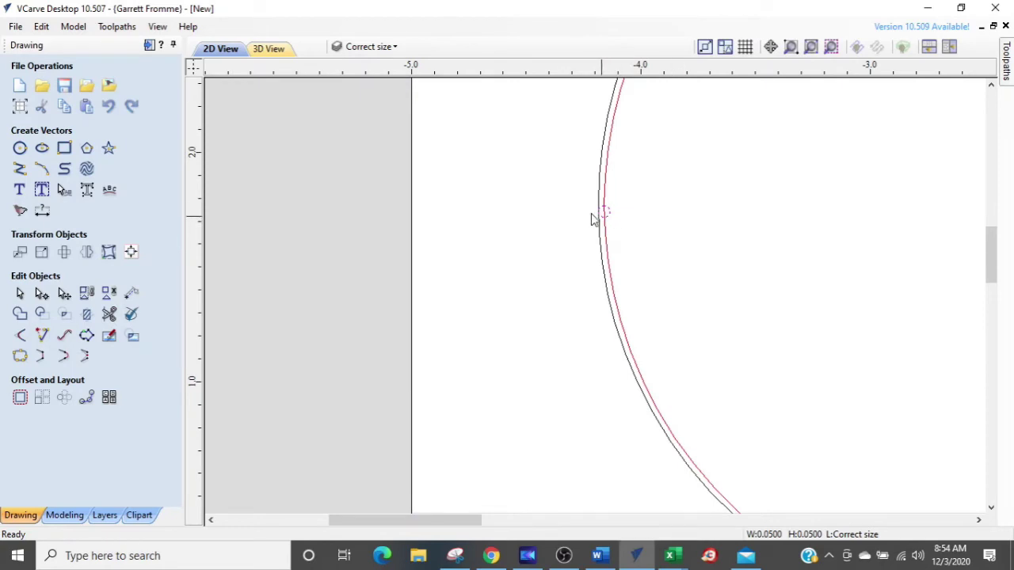
scroll(603, 220, "up", 4)
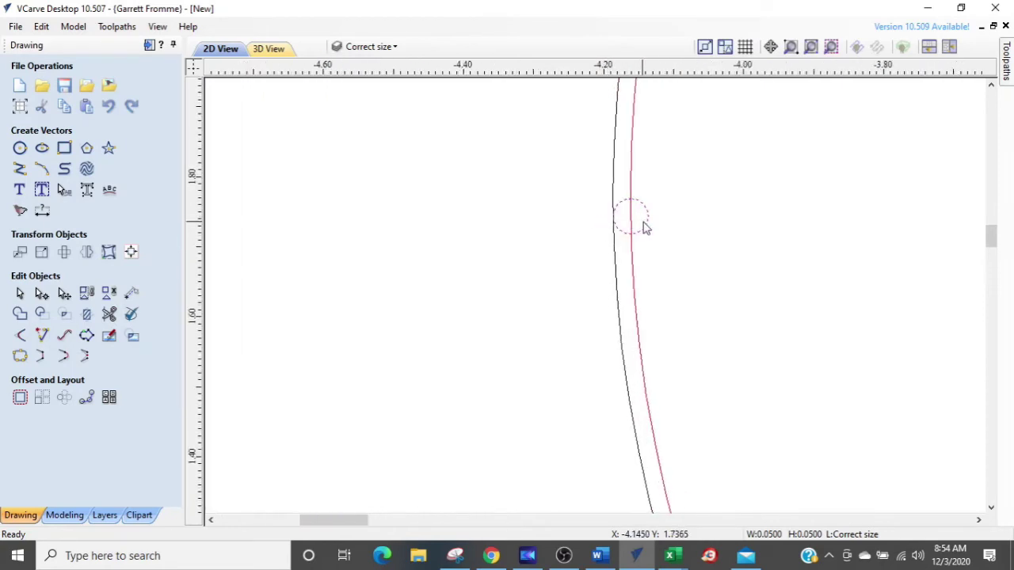
scroll(668, 242, "down", 3)
scroll(668, 248, "down", 2)
middle_click_drag(777, 262, 546, 251)
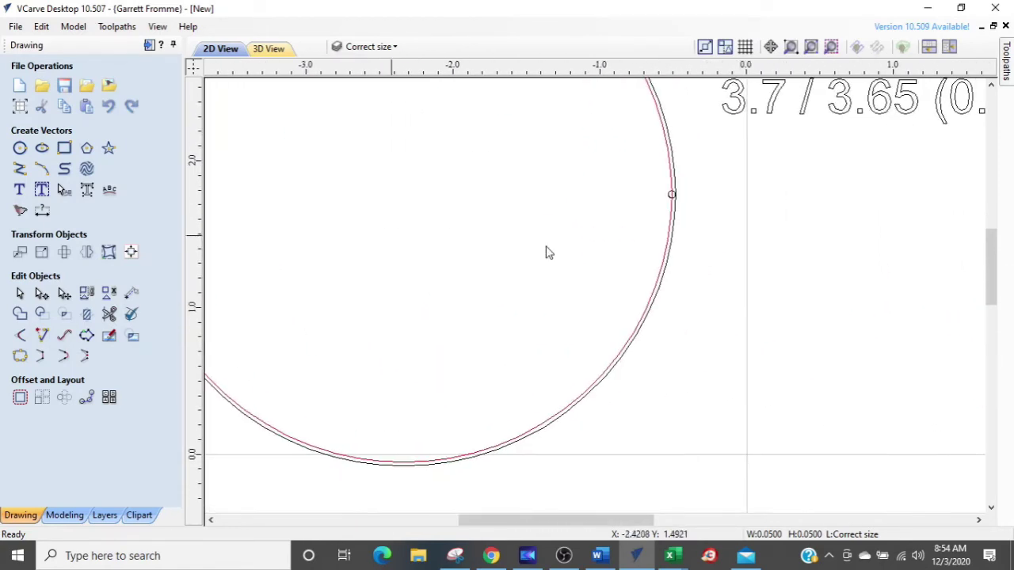
middle_click_drag(736, 190, 457, 272)
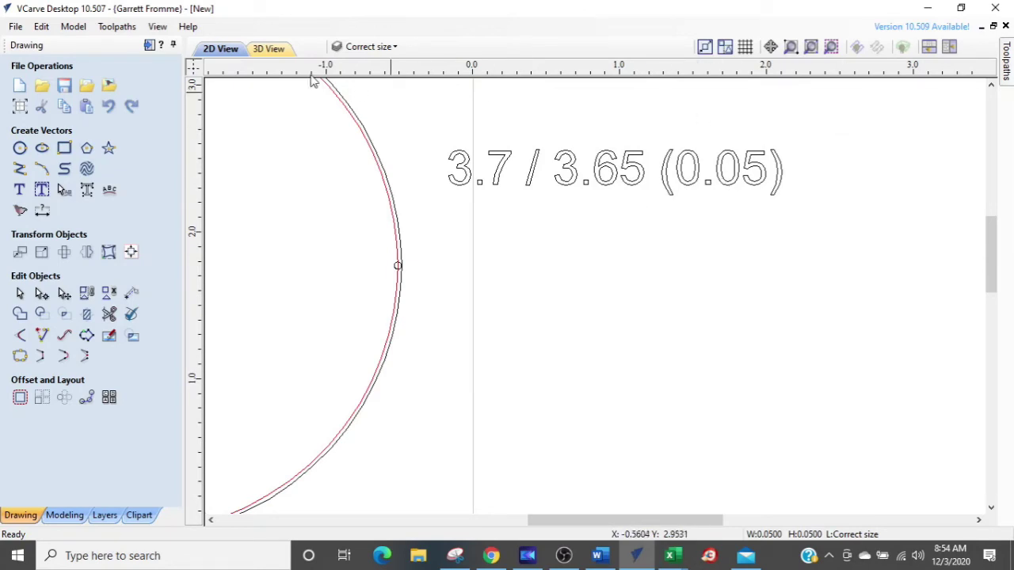
left_click(148, 45)
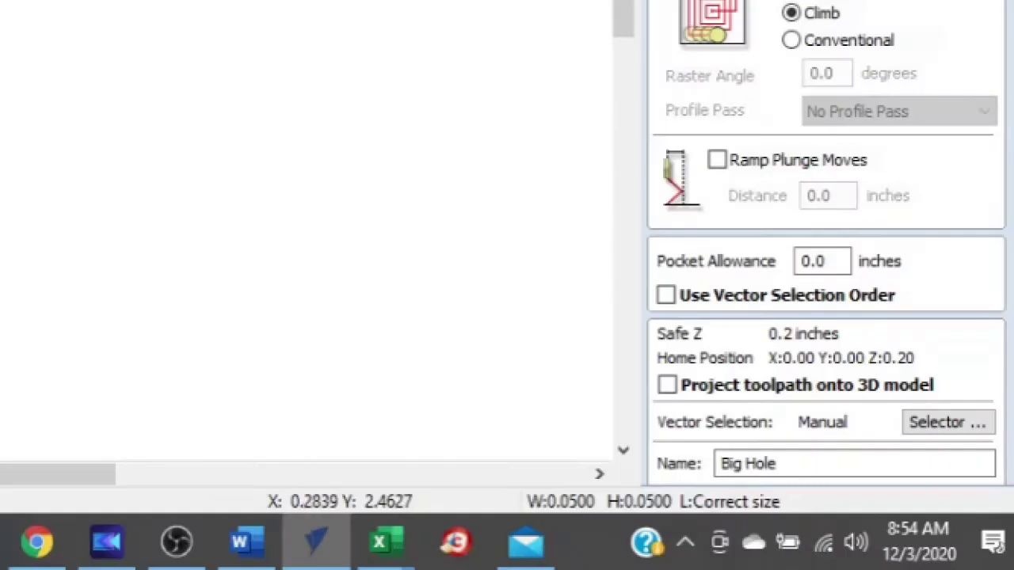
scroll(755, 224, "down", 2)
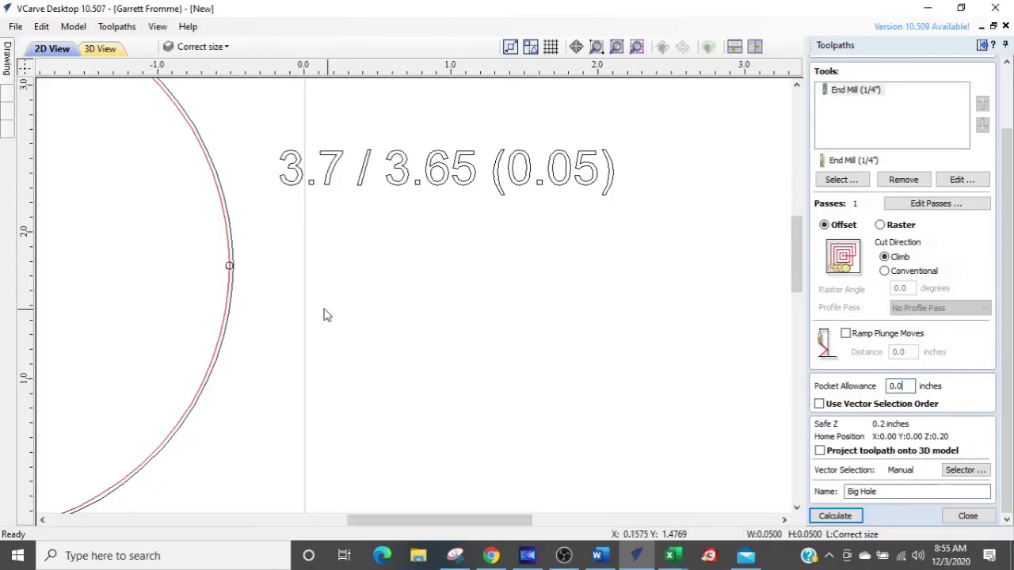
Step: Move the 0.05-inch circle on the large hole's right side inward twice, by about half its diameter each time
scroll(190, 277, "up", 6)
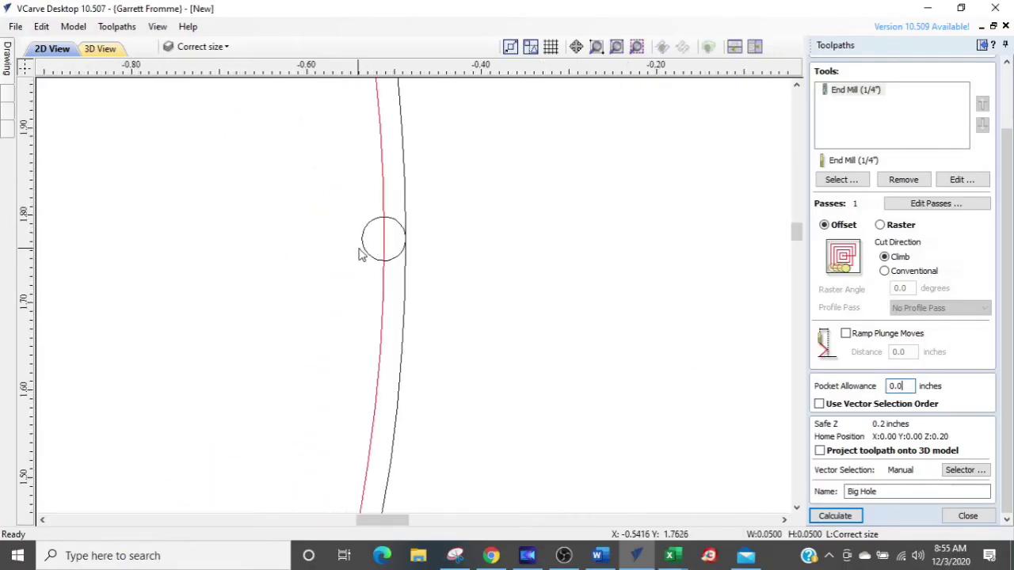
left_click(366, 252)
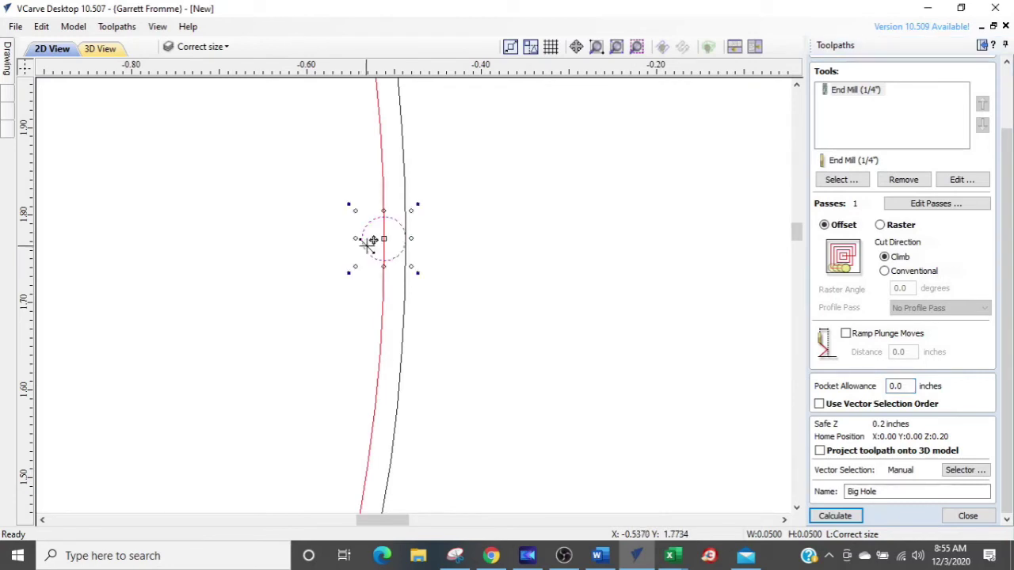
left_click_drag(388, 236, 366, 236)
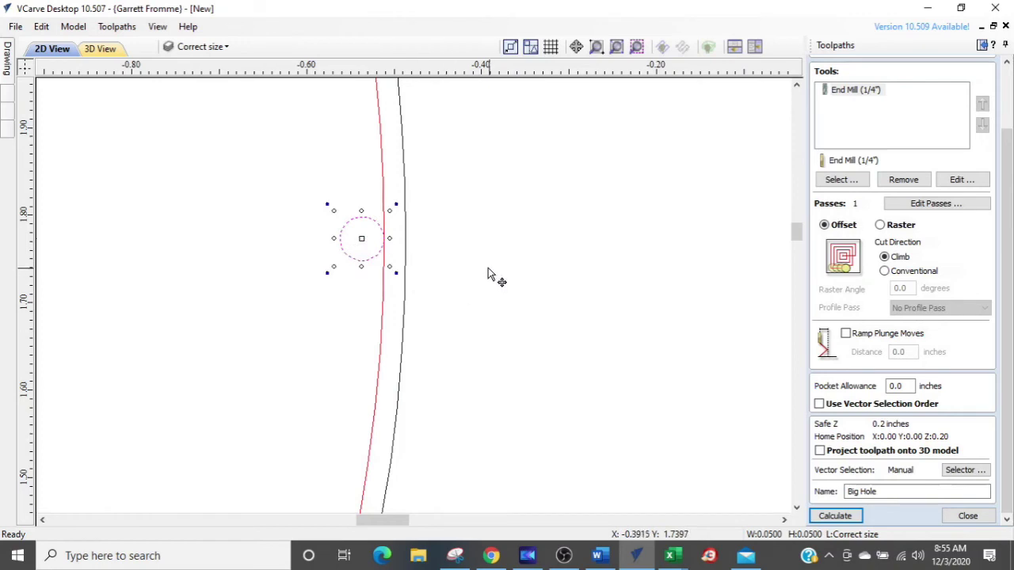
left_click_drag(362, 236, 340, 241)
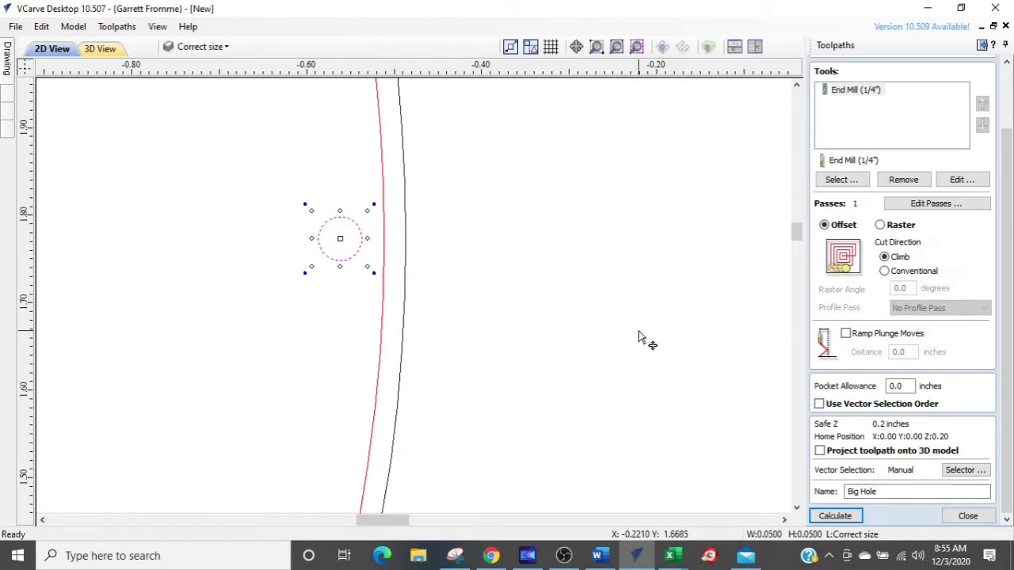
Step: Set the Big Hole toolpath's pocket allowance to -.025 inches
double_click(911, 386)
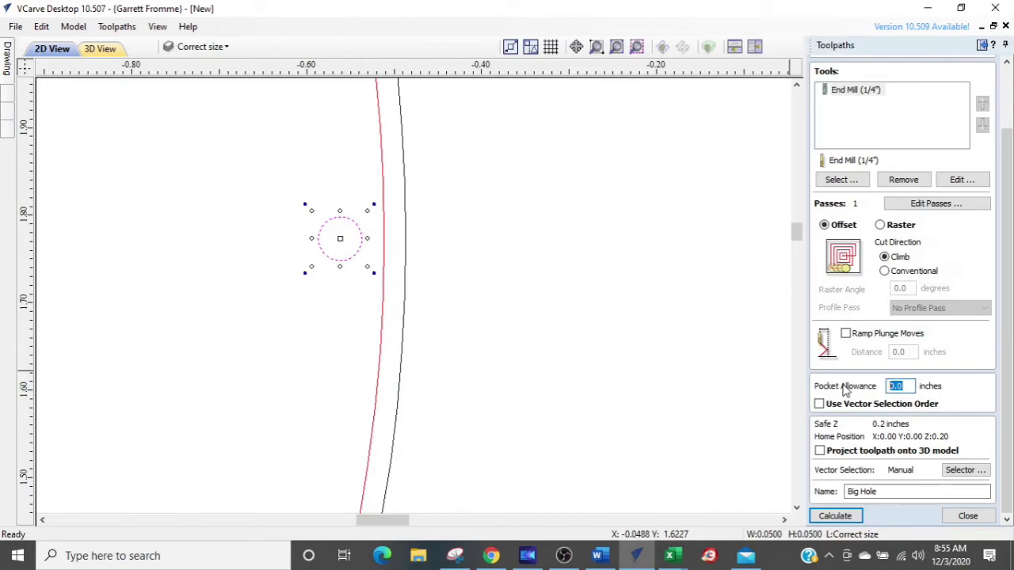
type("-")
type(".05")
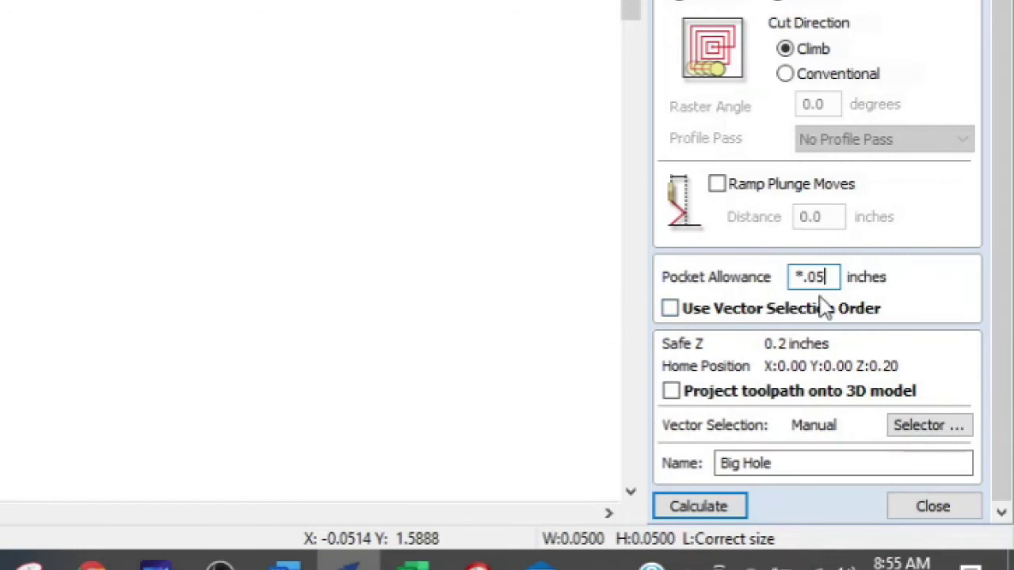
key("BackSpace")
key("BackSpace")
type("-.025")
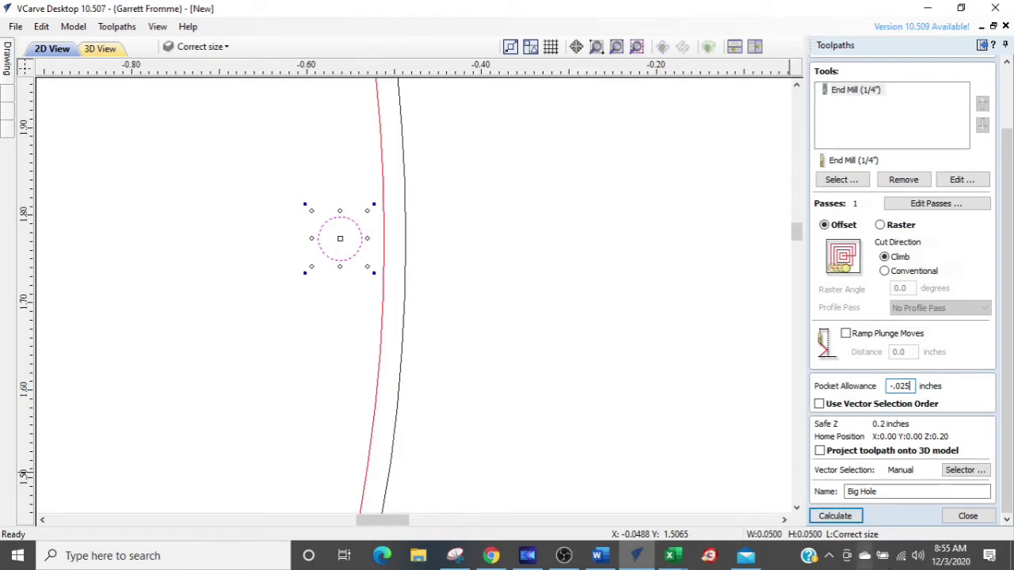
Step: Try to calculate the Big Hole toolpath with the 0.05-inch gauge circle selected, and reopen the toolpath's settings
left_click(832, 519)
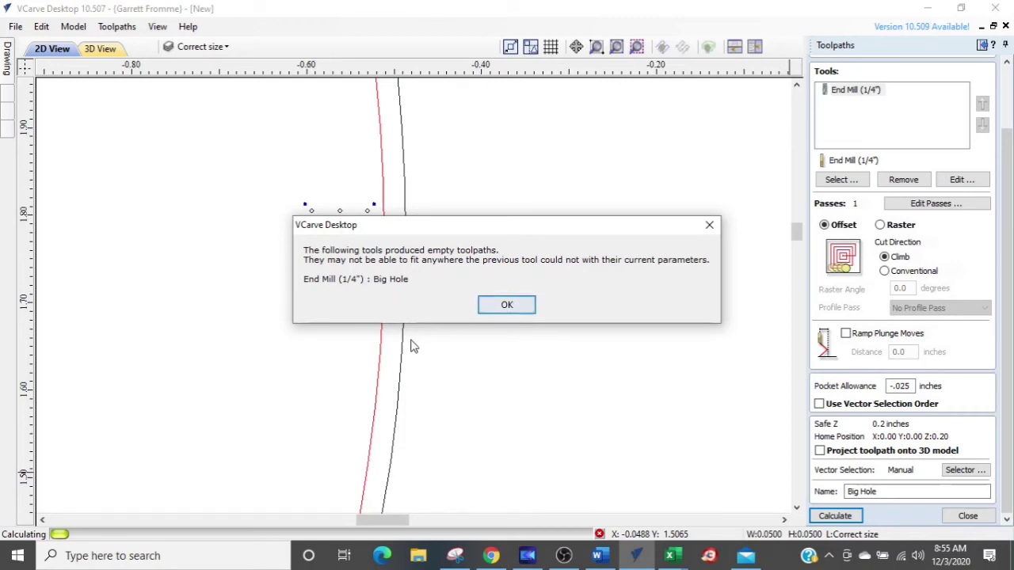
left_click(485, 309)
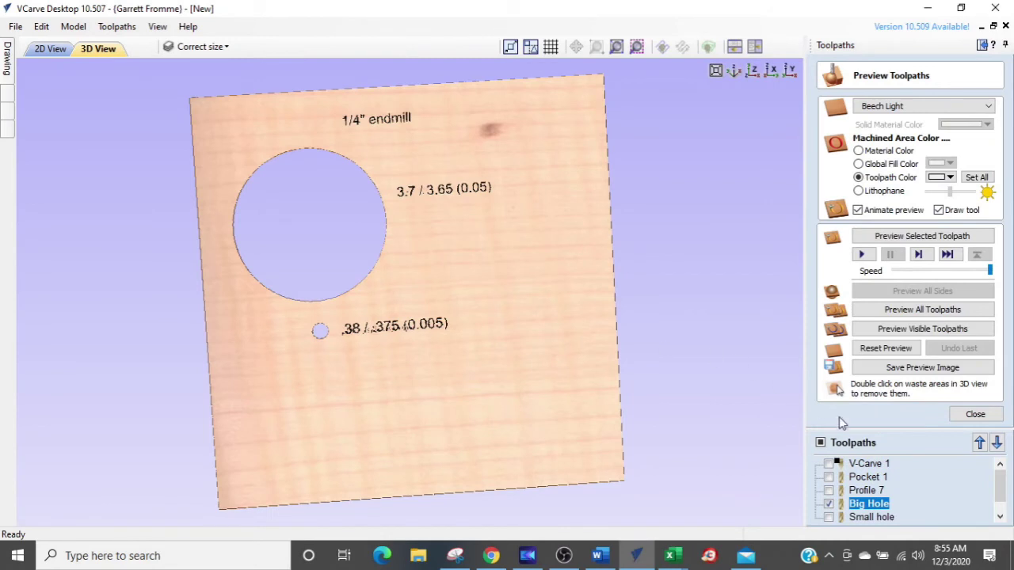
double_click(844, 507)
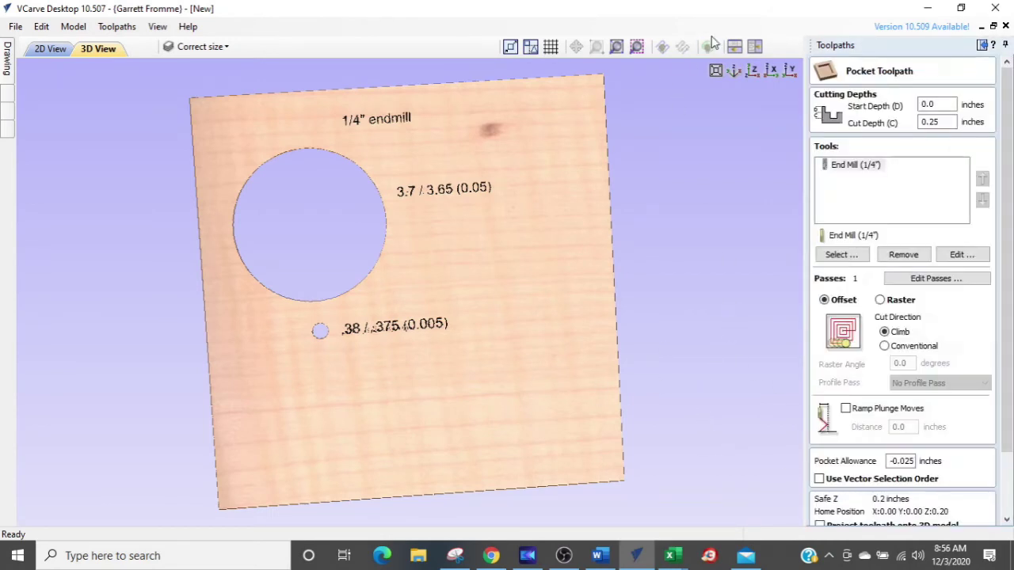
Step: Show the 2D and 3D views side by side and select the outer 3.7-inch circle of the large hole
left_click(735, 46)
scroll(235, 290, "up", 5)
scroll(165, 301, "down", 2)
scroll(310, 376, "up", 3)
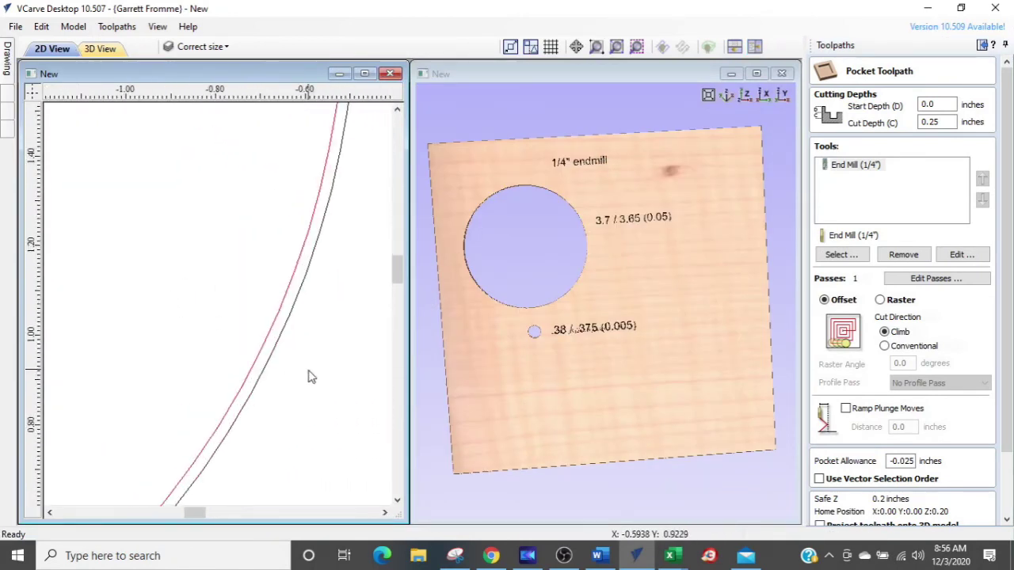
left_click(271, 358)
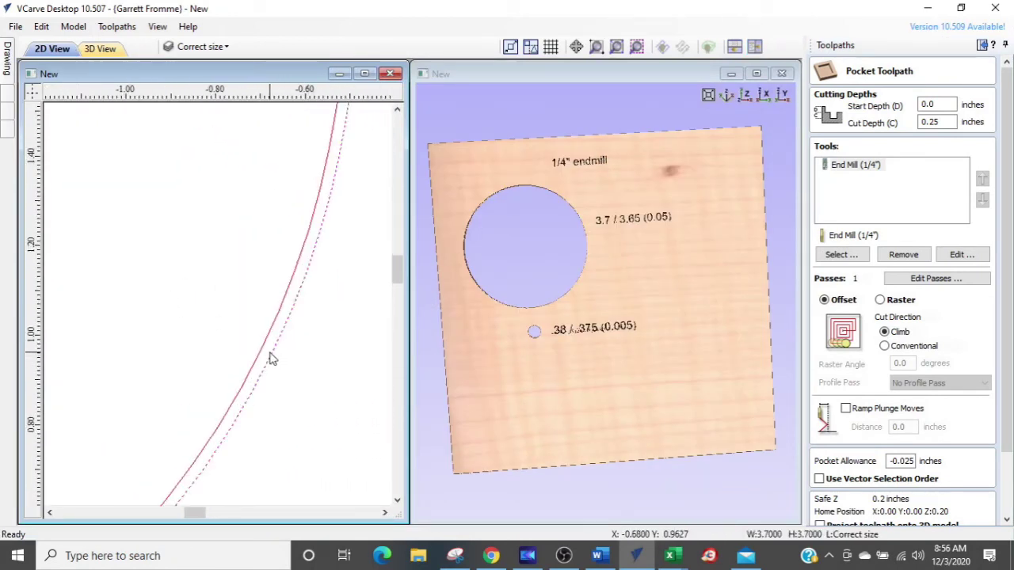
Step: Recalculate the Big Hole pocket toolpath on the selected 3.7-inch circle
scroll(903, 397, "down", 2)
left_click(834, 516)
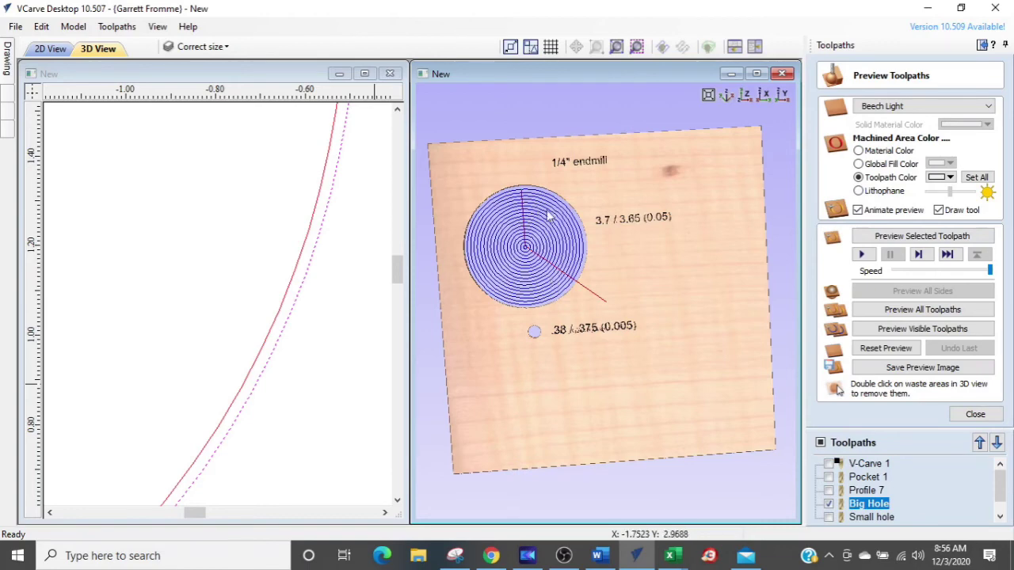
scroll(540, 190, "up", 3)
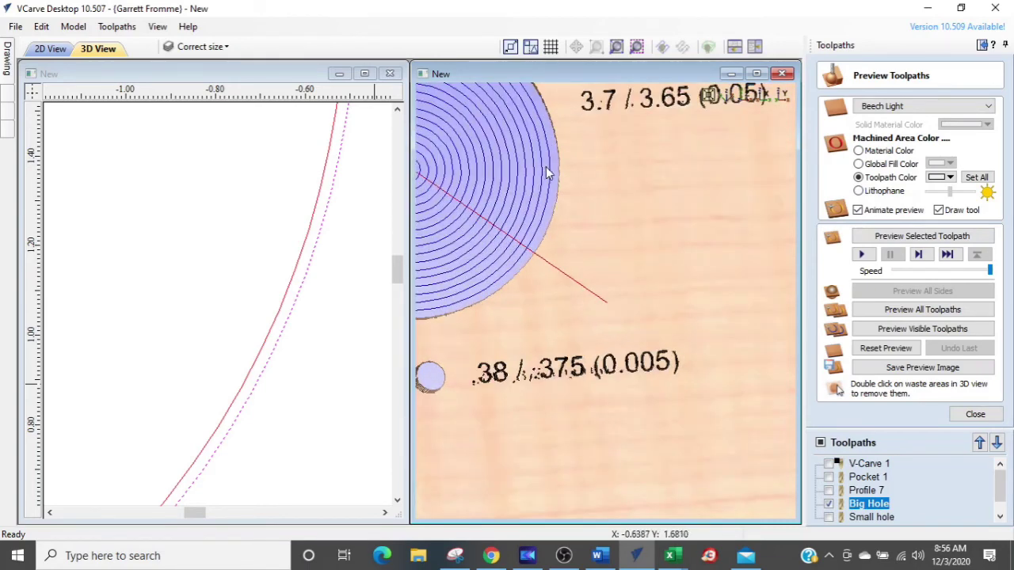